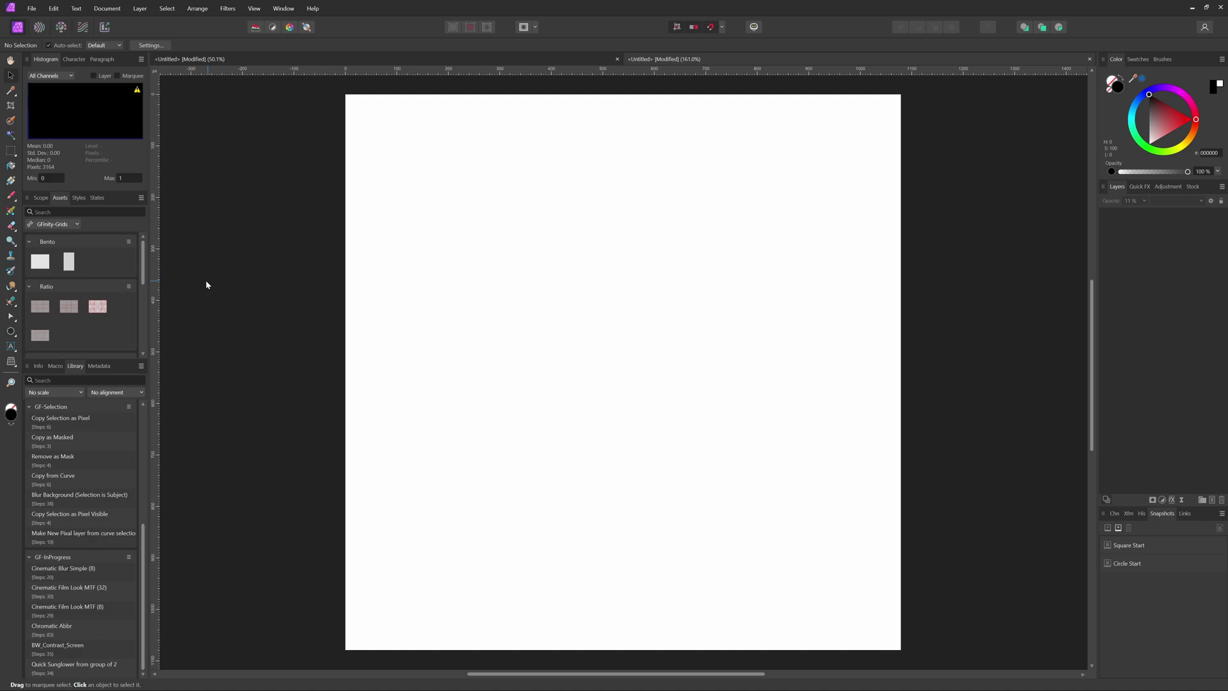
Step: Draw a black circle near the top, centre it, and Alt-drag a copy down near the bottom
{"action": "left_click", "coordinate": [11, 332]}
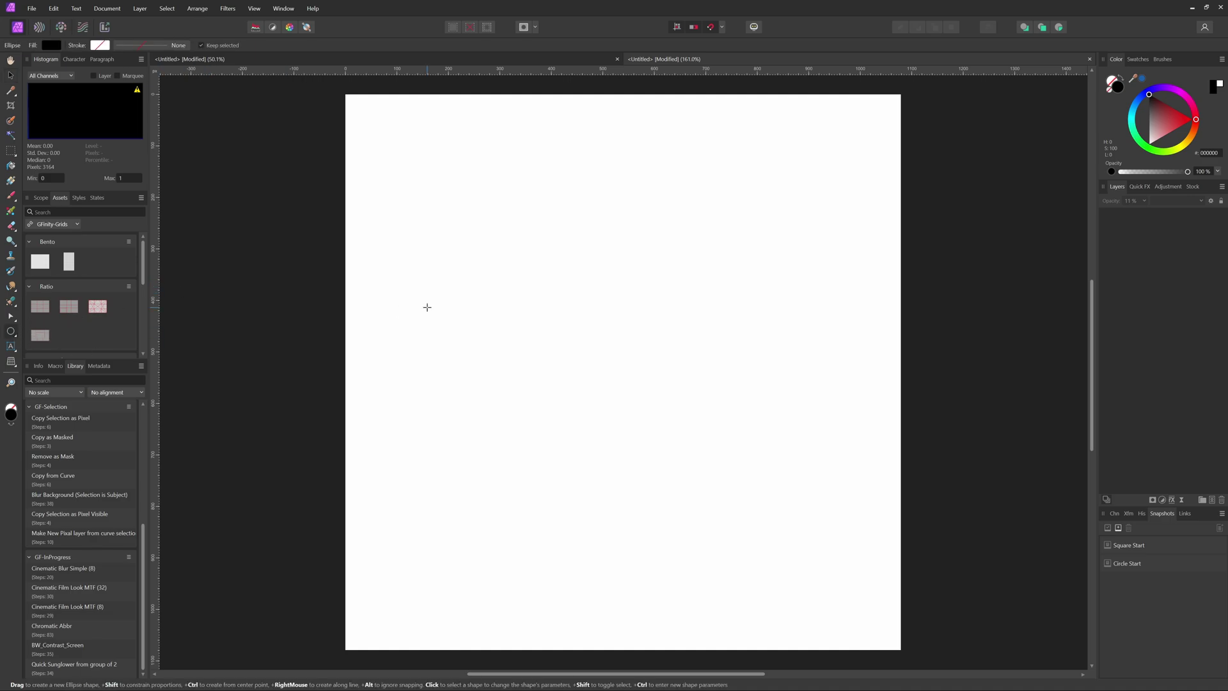
{"action": "left_click_drag", "start_coordinate": [588, 133], "coordinate": [629, 167]}
{"action": "left_click", "coordinate": [11, 76]}
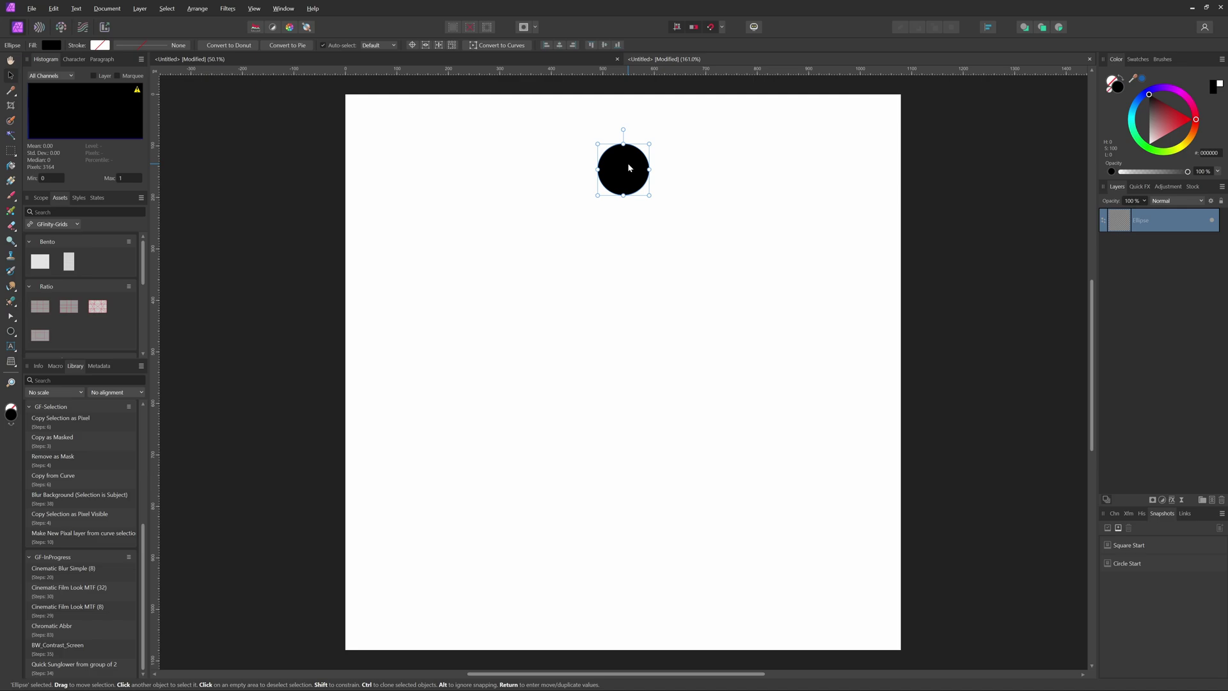
{"action": "left_click_drag", "start_coordinate": [628, 168], "coordinate": [634, 553]}
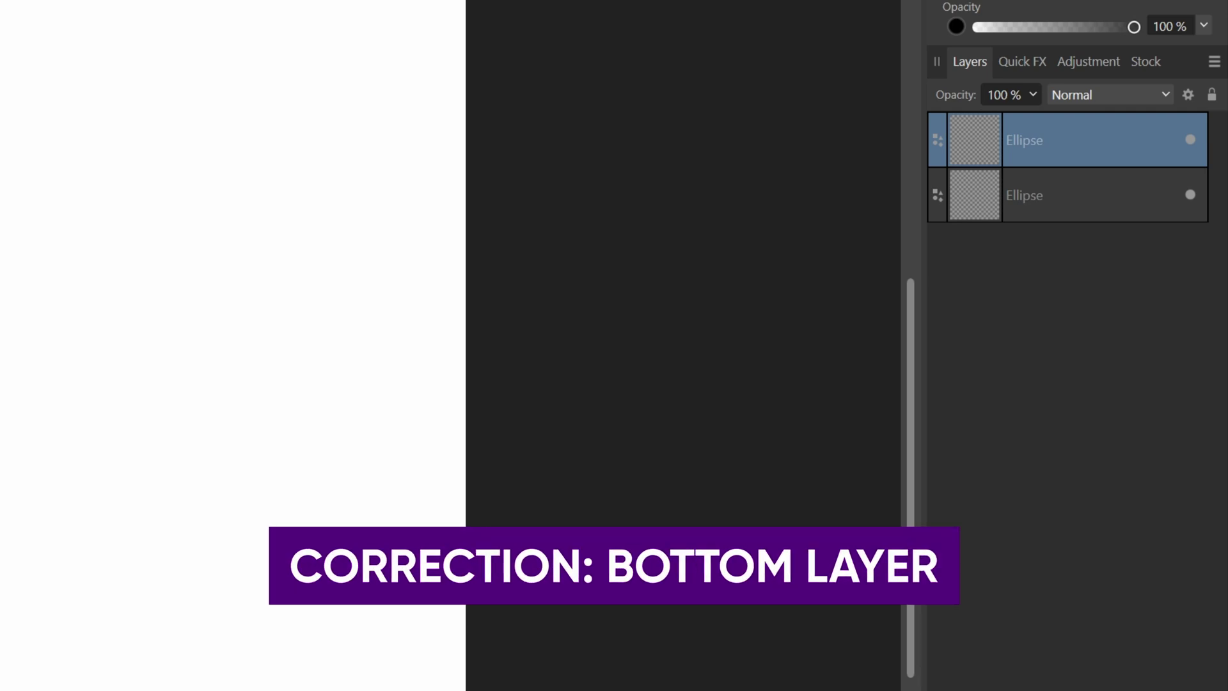
Step: Select both Ellipse layers and group them with Ctrl+G
{"action": "key", "text": "ctrl+a"}
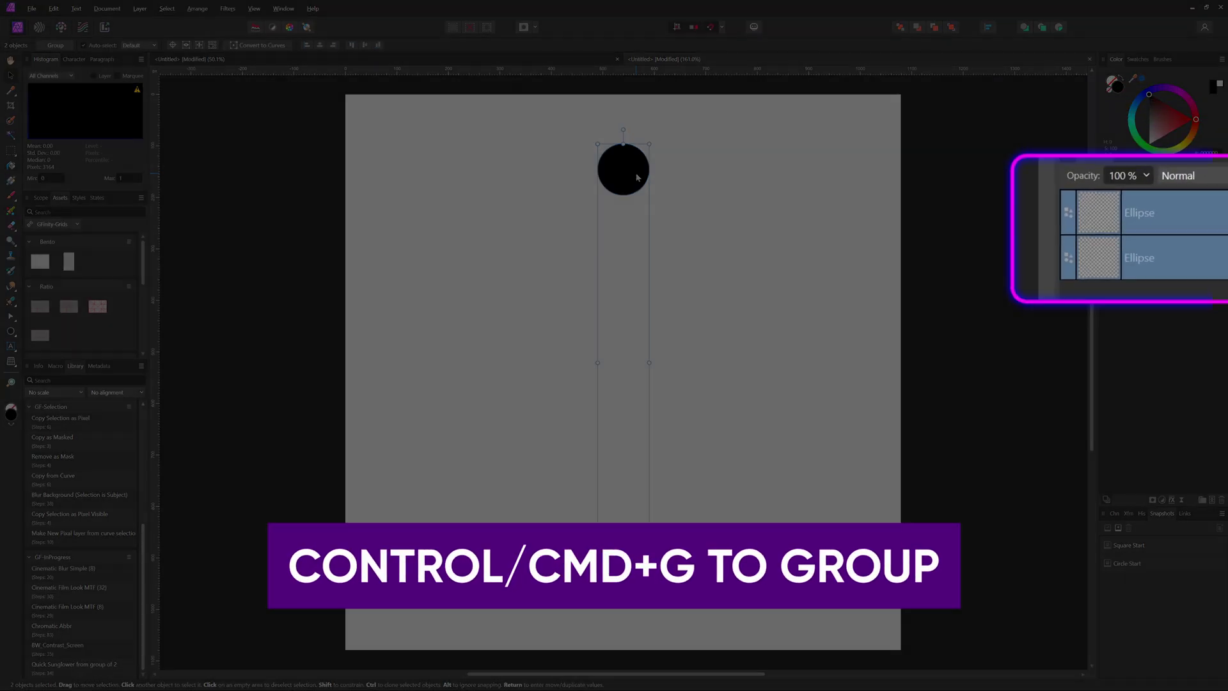
{"action": "key", "text": "ctrl+g"}
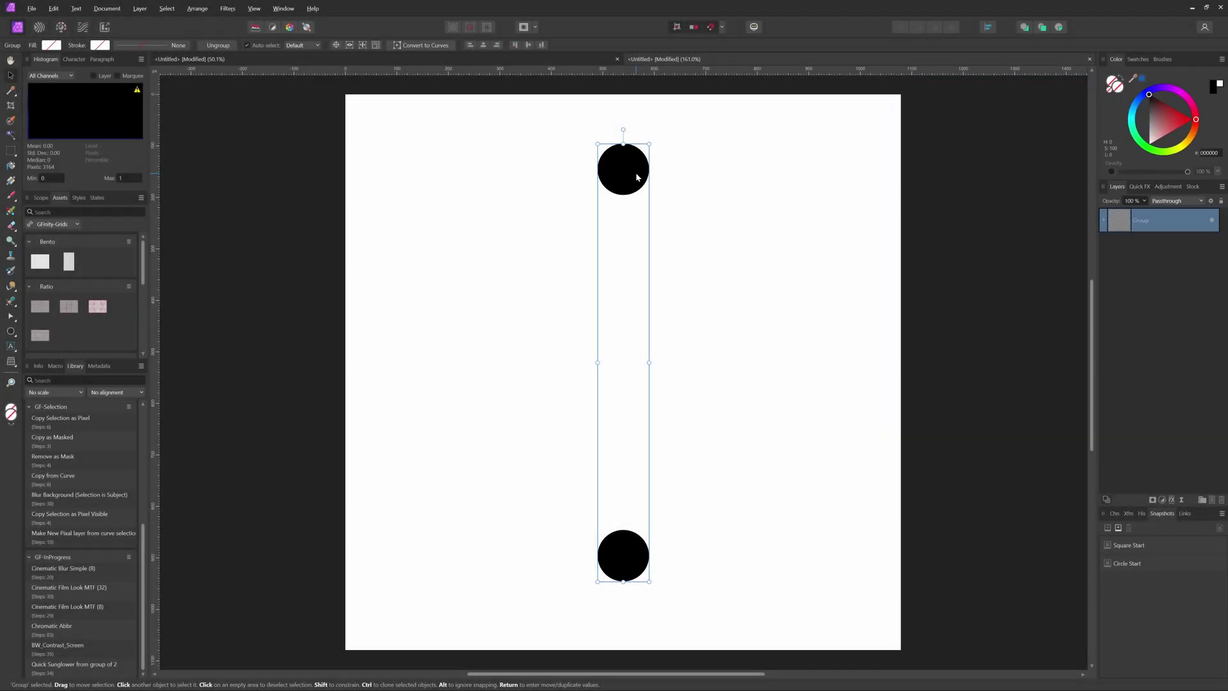
Step: Duplicate the circle pair 10 times with 20° rotation using Move/Duplicate
{"action": "key", "text": "Return"}
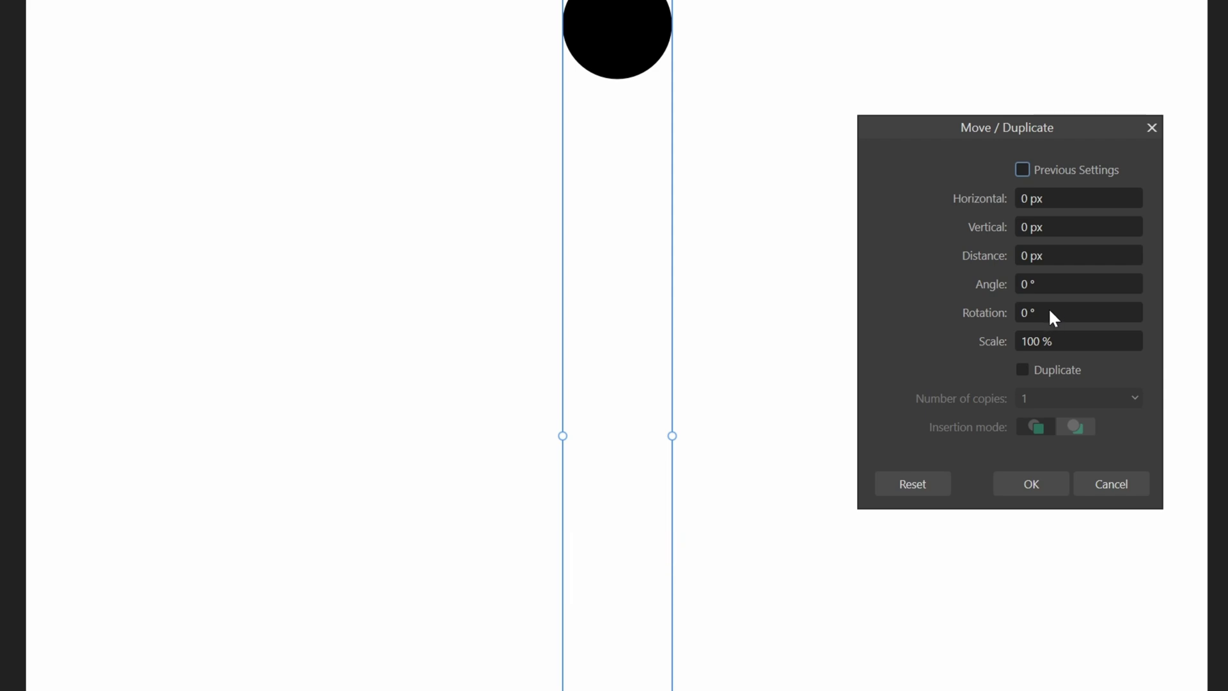
{"action": "left_click", "coordinate": [1056, 370]}
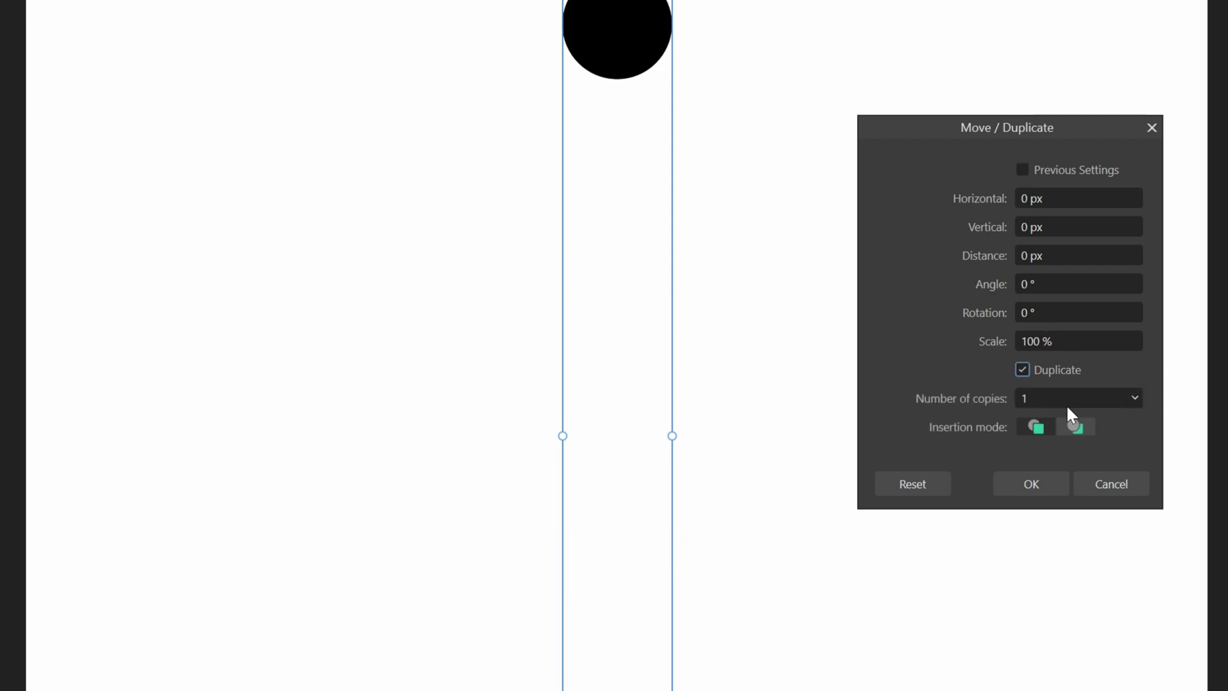
{"action": "left_click", "coordinate": [1066, 404]}
{"action": "type", "text": "10"}
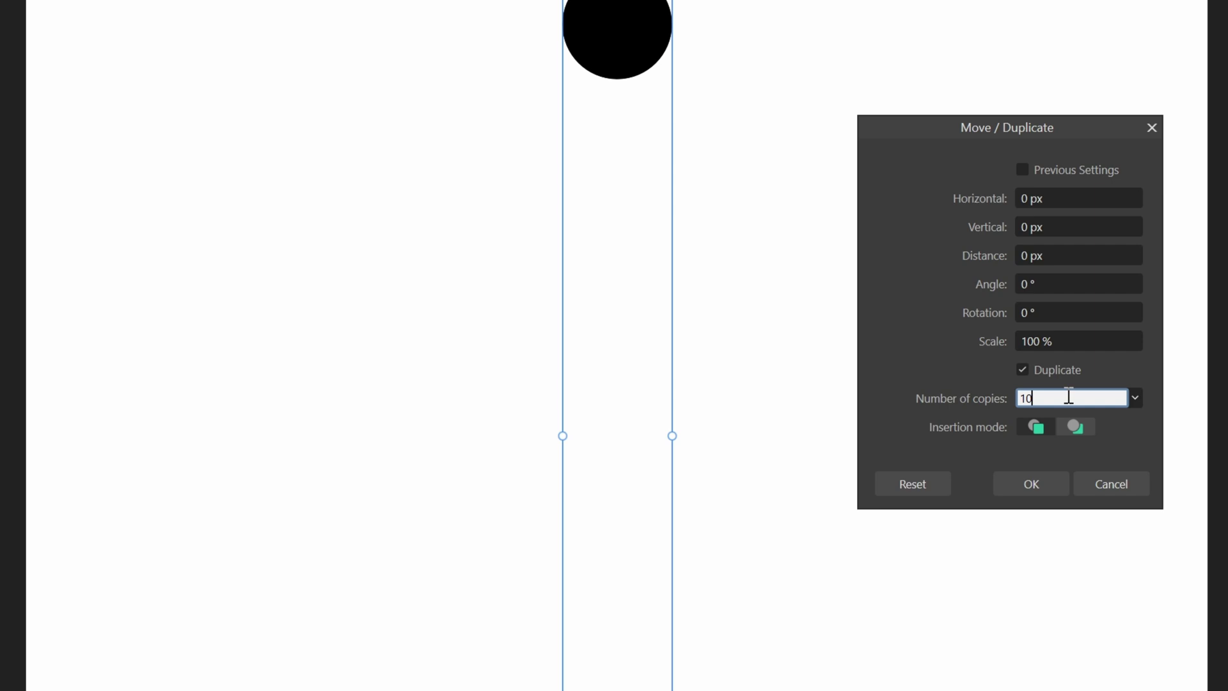
{"action": "left_click", "coordinate": [1060, 313]}
{"action": "type", "text": "20-"}
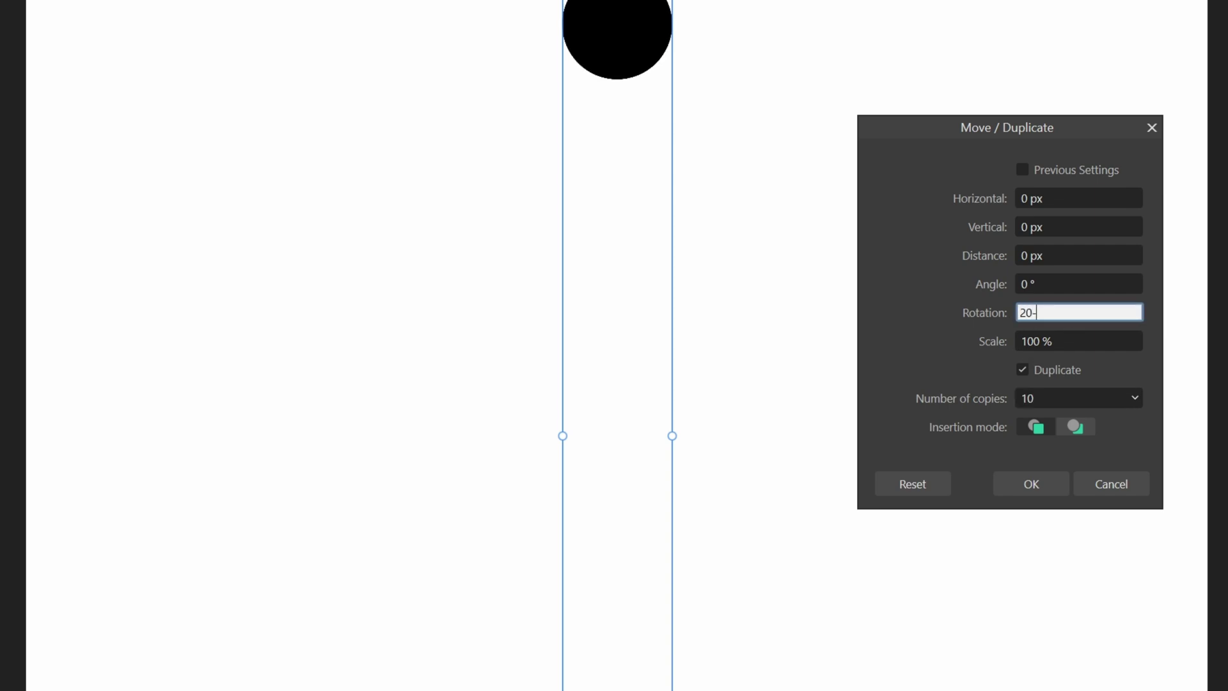
{"action": "key", "text": "Tab"}
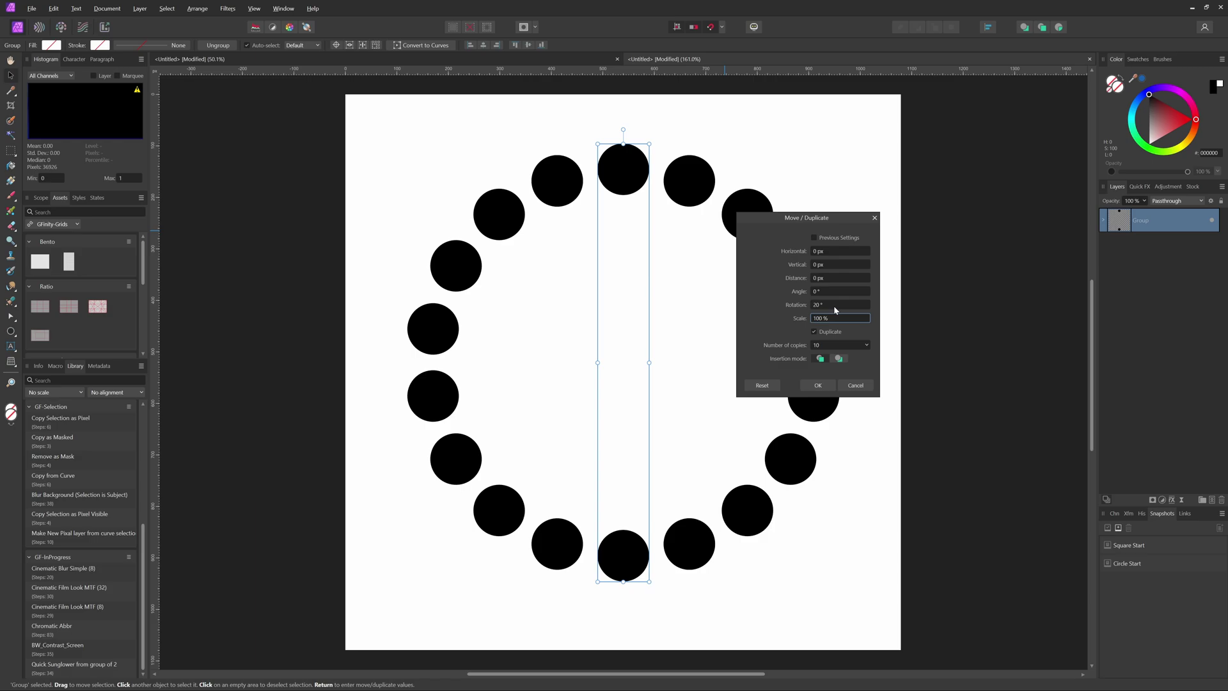
{"action": "left_click", "coordinate": [822, 386]}
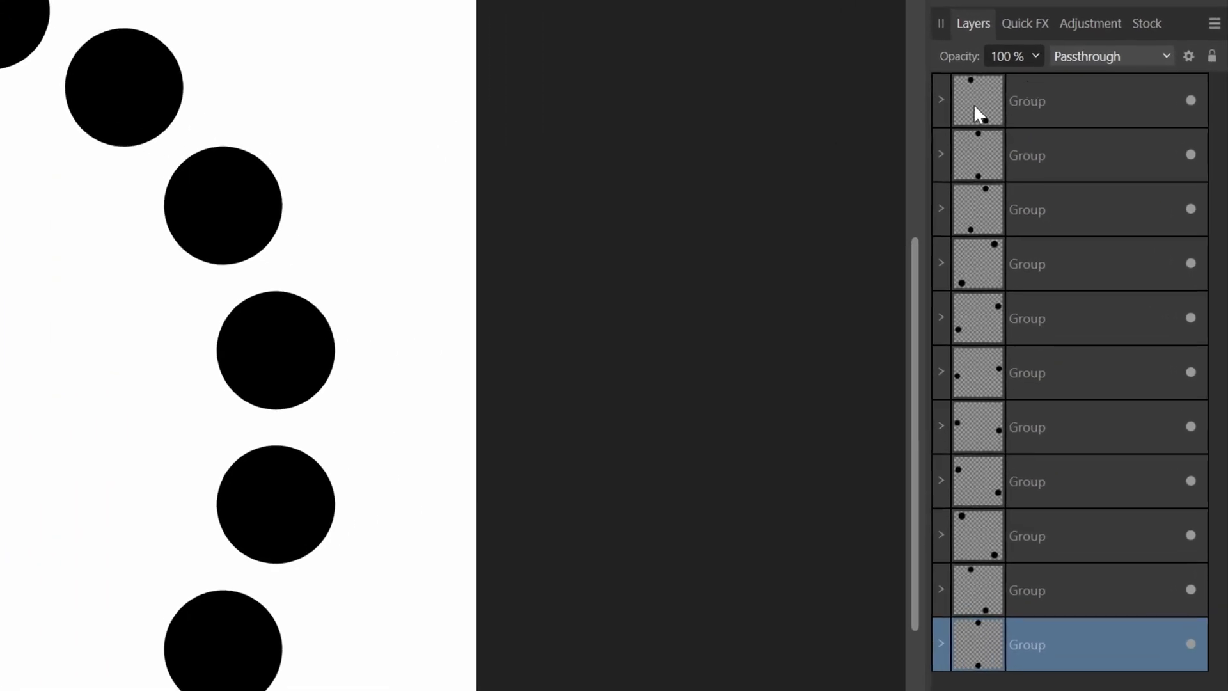
Step: Select all eleven circle-pair Group layers and group them into one
{"action": "left_click", "coordinate": [1053, 99], "text": "shift"}
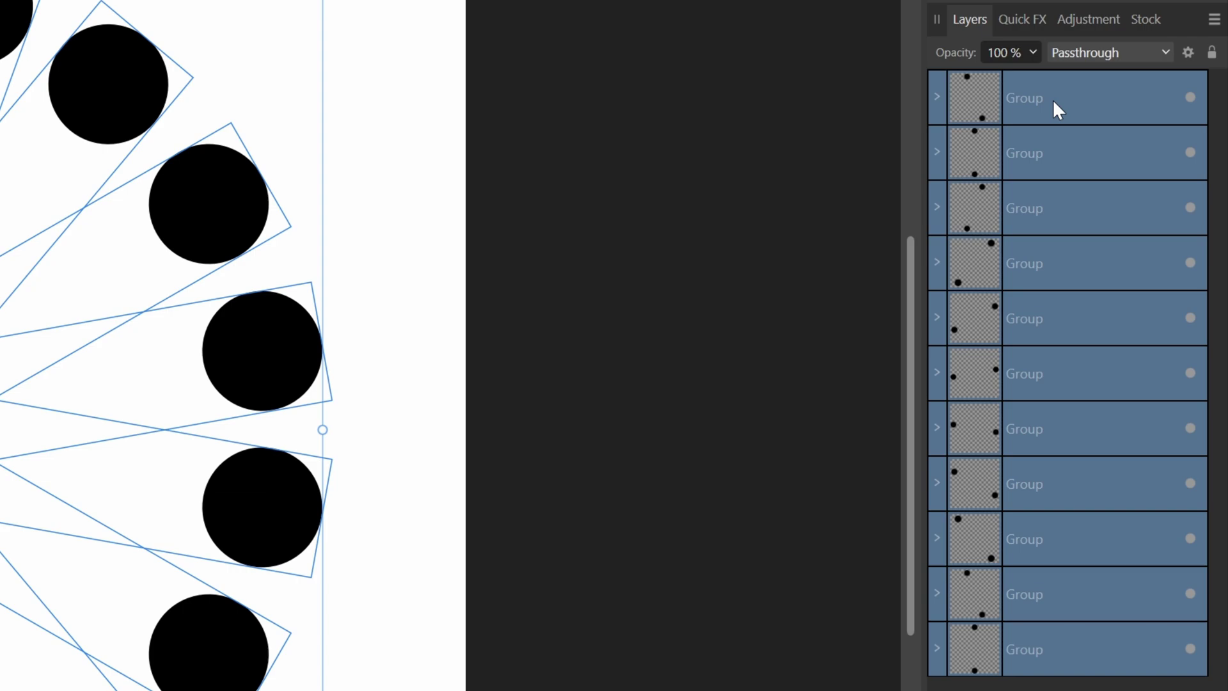
{"action": "right_click", "coordinate": [1053, 99]}
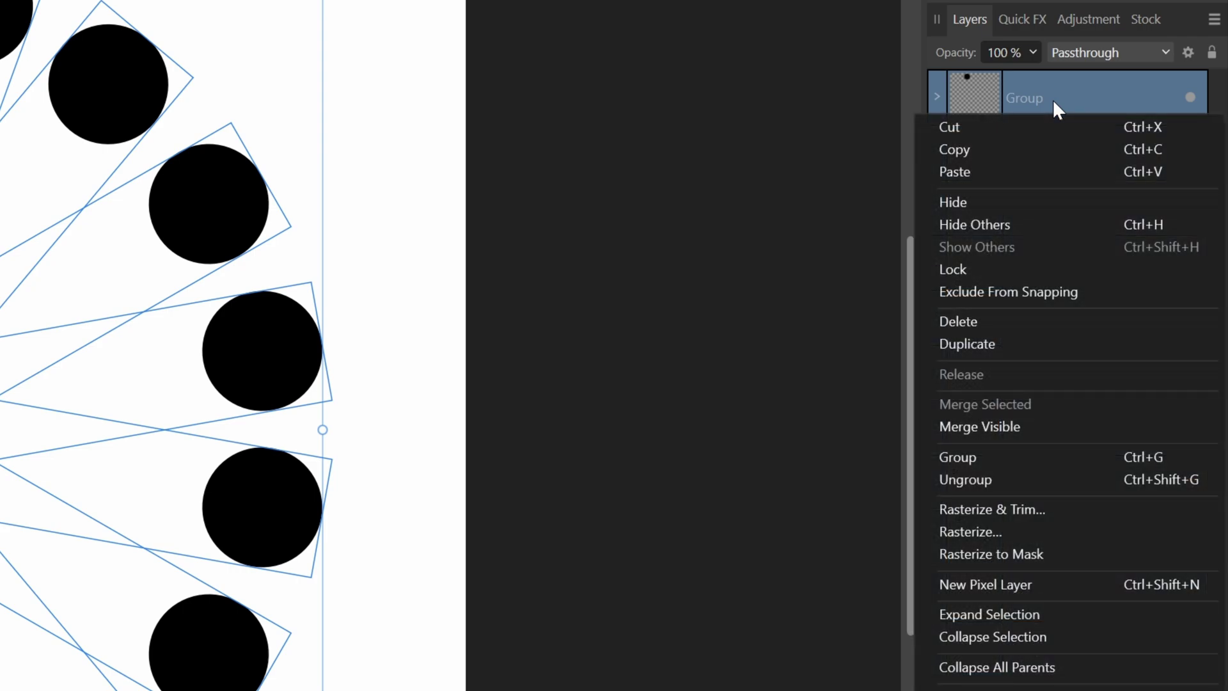
{"action": "left_click", "coordinate": [1060, 456]}
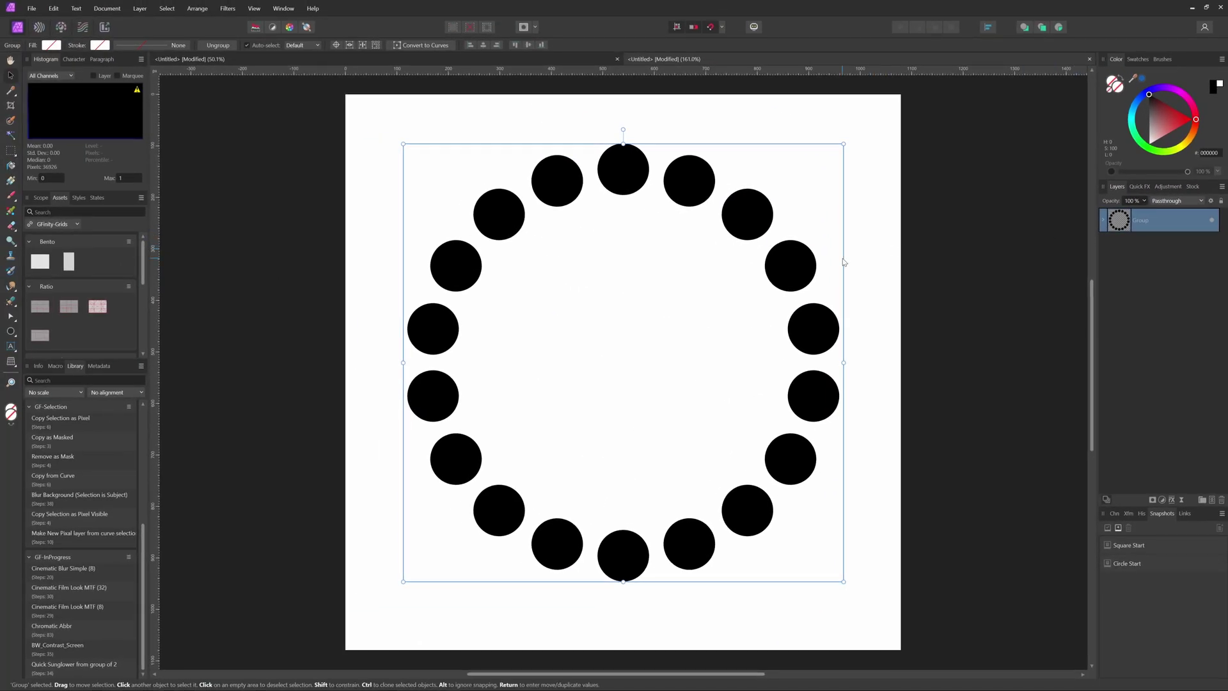
{"action": "key", "text": "Return"}
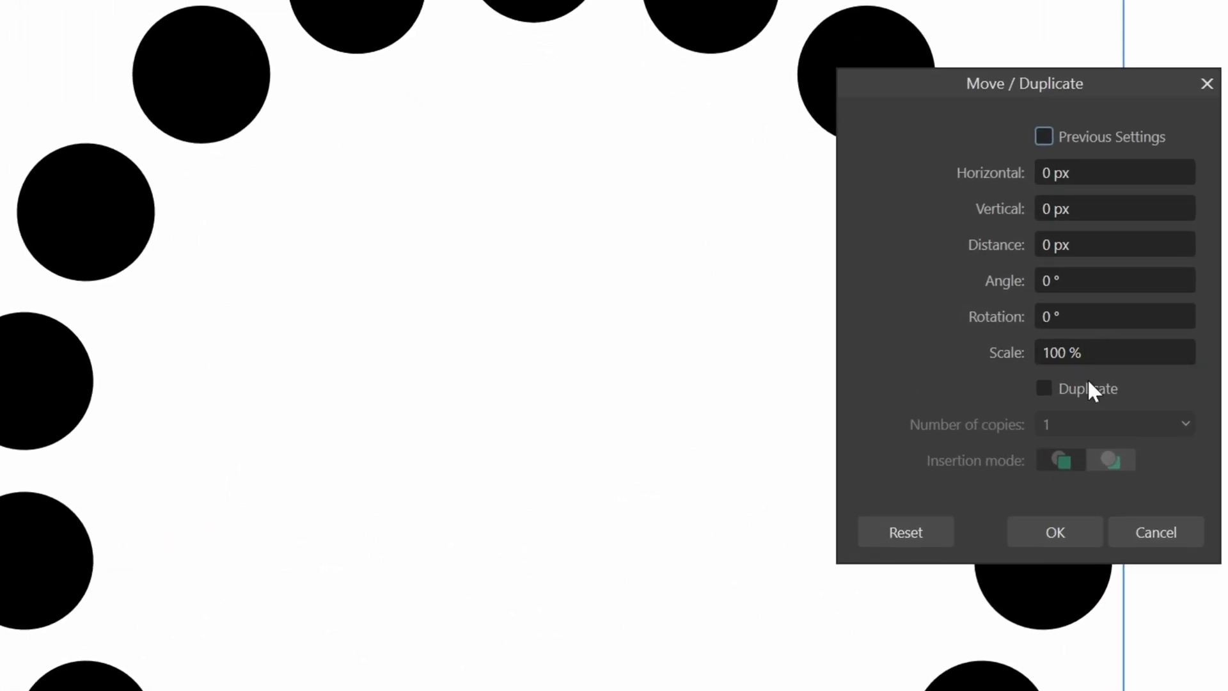
Step: Preview 20 duplicates of the ring, each scaled to 80%
{"action": "left_click", "coordinate": [1091, 388]}
{"action": "left_click", "coordinate": [1090, 349]}
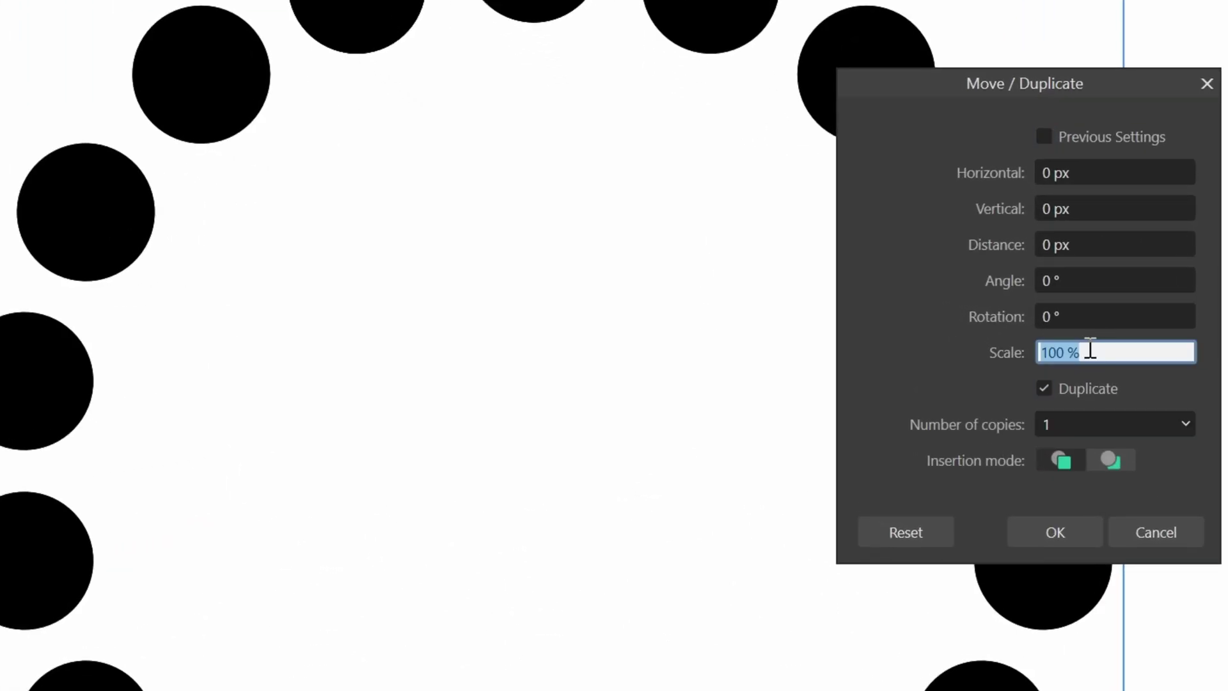
{"action": "type", "text": "80"}
{"action": "left_click", "coordinate": [1085, 424]}
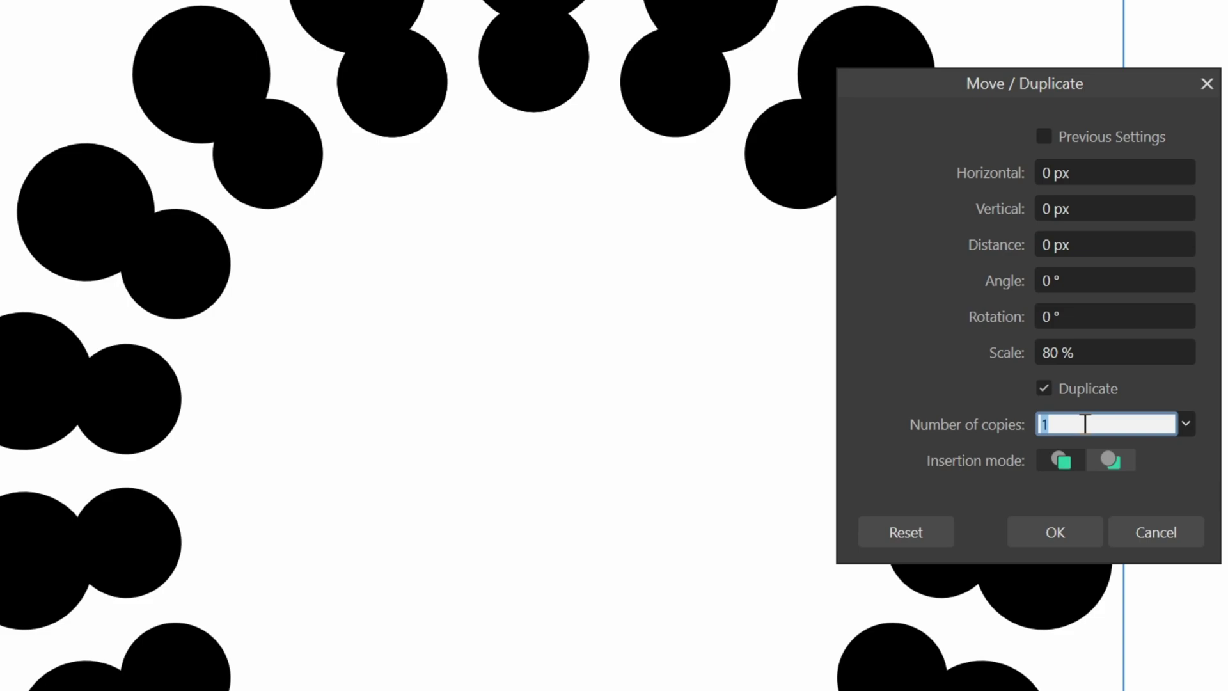
{"action": "type", "text": "20"}
{"action": "key", "text": "Tab"}
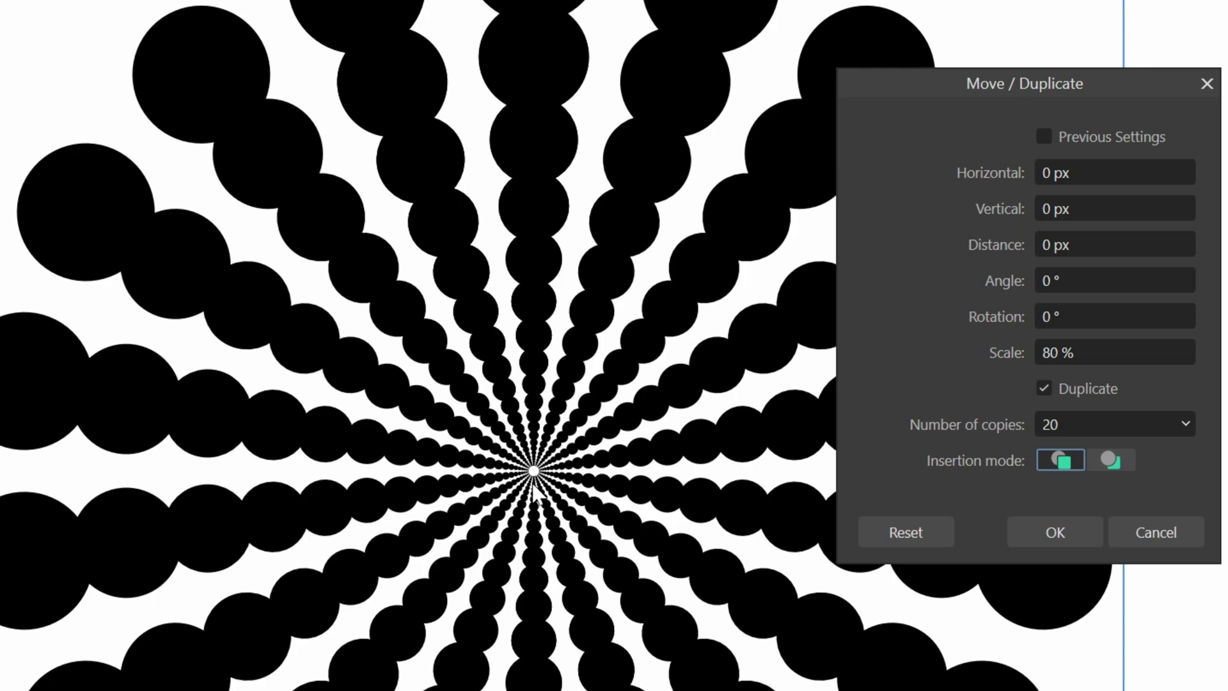
Step: Try rotation values of 10°, 6° and 8° for the duplicated rings
{"action": "left_click", "coordinate": [1103, 316]}
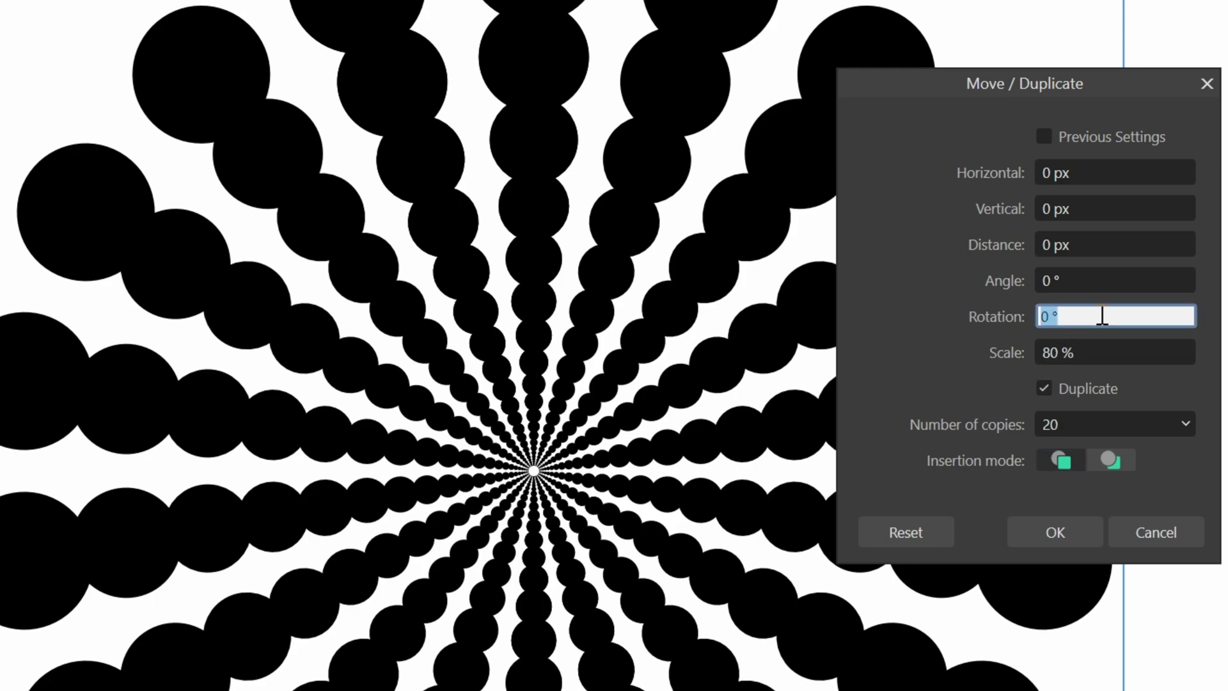
{"action": "type", "text": "10"}
{"action": "key", "text": "Tab"}
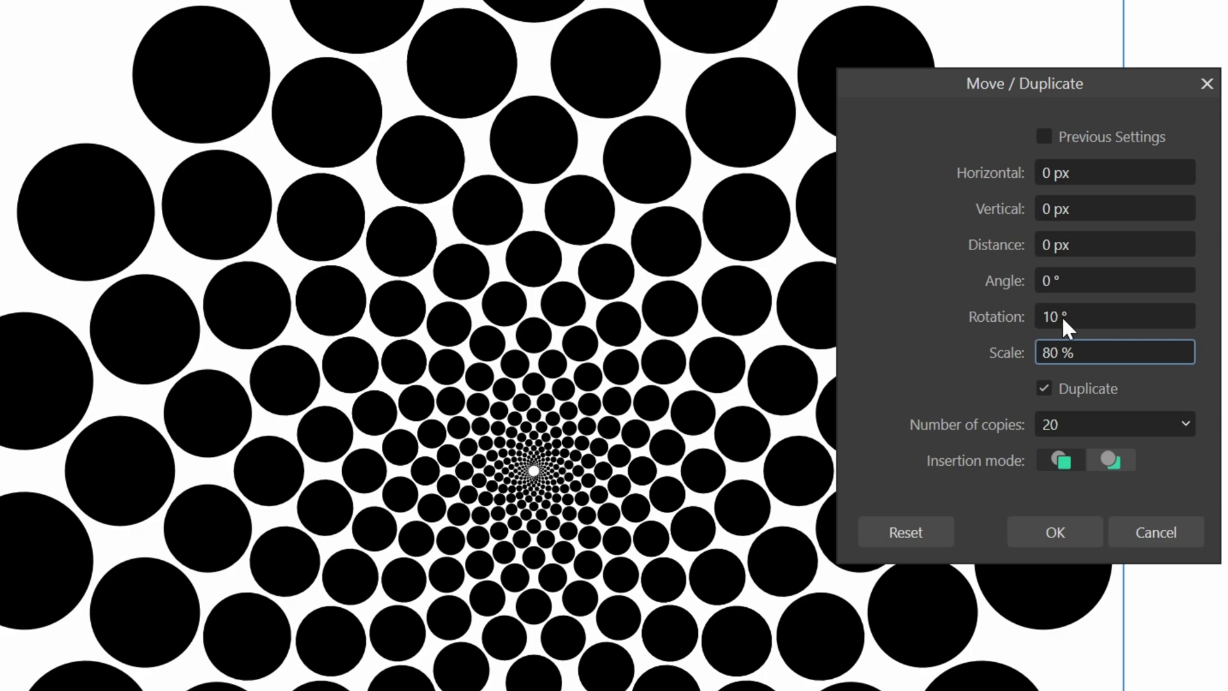
{"action": "left_click", "coordinate": [1095, 316]}
{"action": "type", "text": "6"}
{"action": "key", "text": "Tab"}
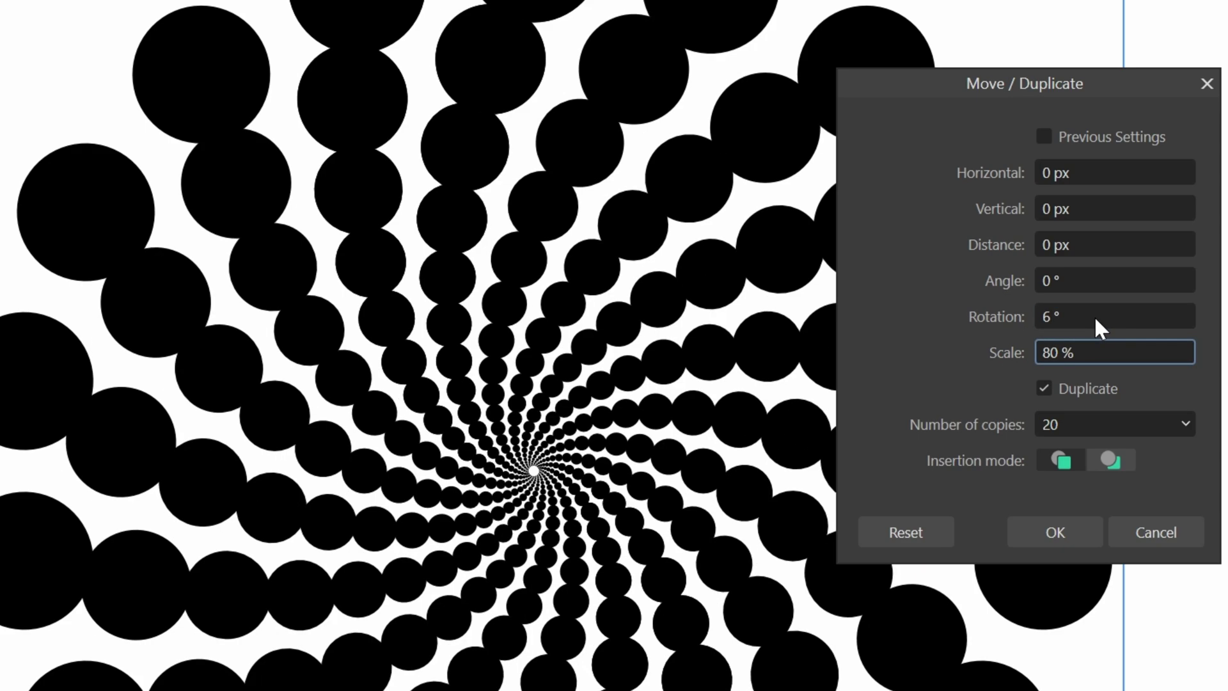
{"action": "left_click", "coordinate": [1091, 316]}
{"action": "type", "text": "8"}
{"action": "key", "text": "Tab"}
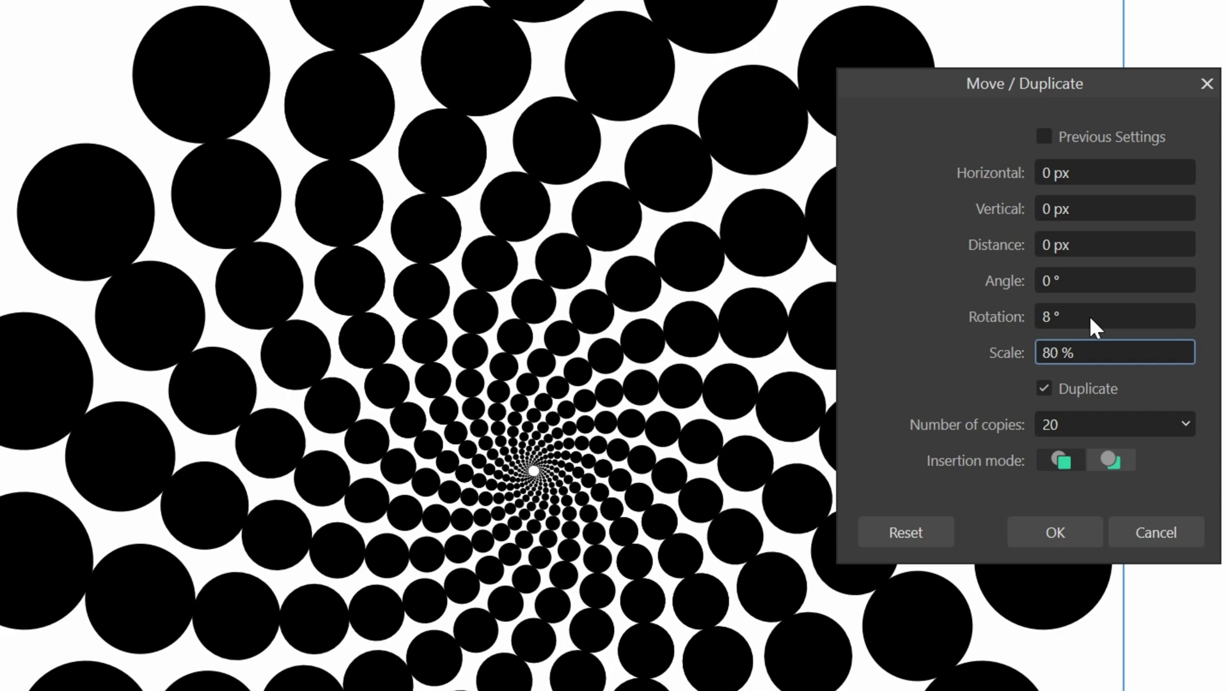
Step: Set scale to 78% and settle rotation at 10° after trying 6° and 12°
{"action": "double_click", "coordinate": [1053, 344]}
{"action": "type", "text": "78"}
{"action": "key", "text": "Tab"}
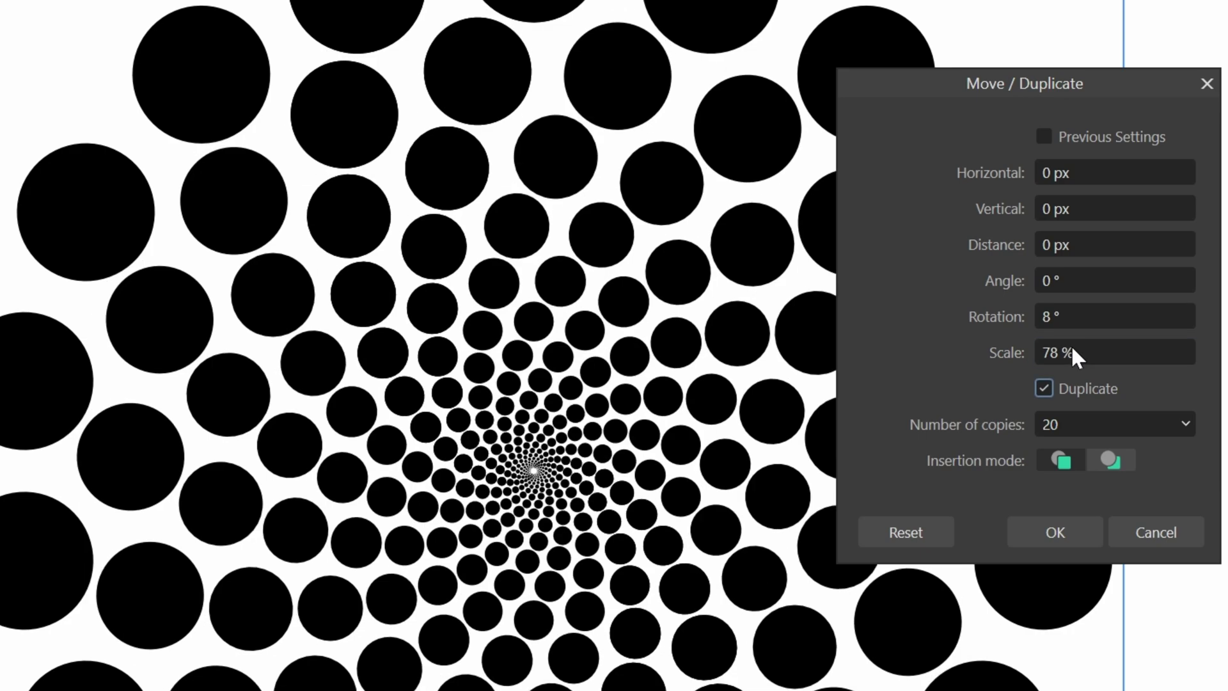
{"action": "left_click", "coordinate": [1074, 316]}
{"action": "type", "text": "6"}
{"action": "key", "text": "Tab"}
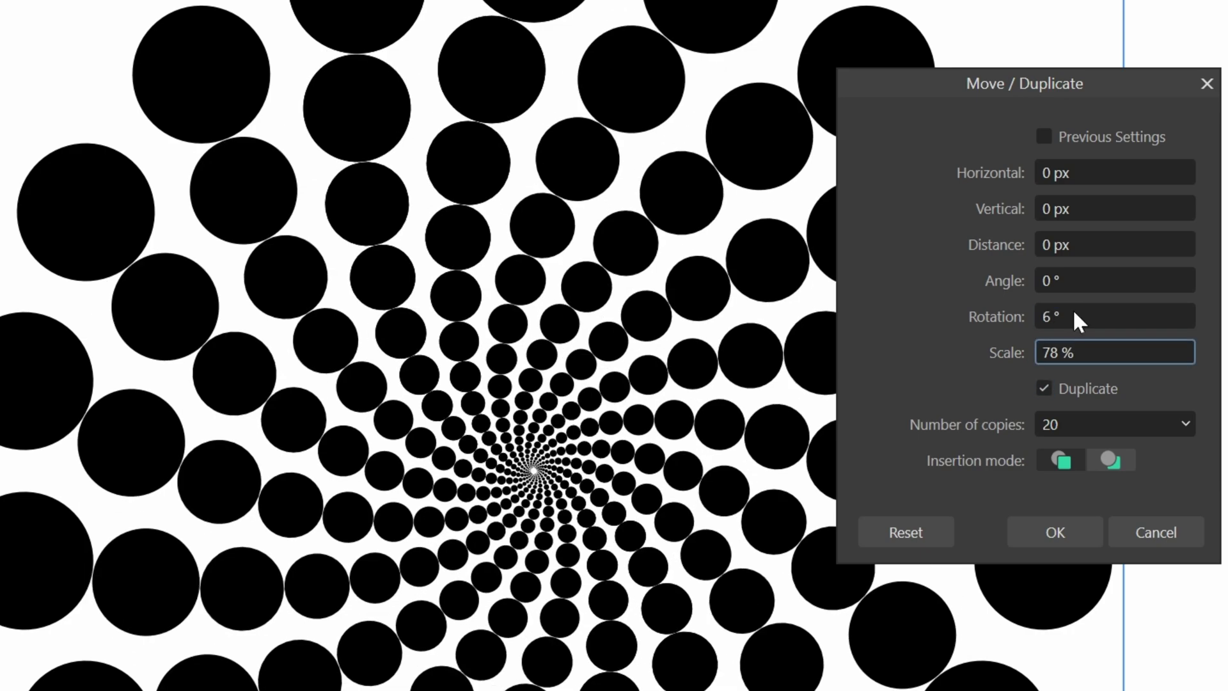
{"action": "left_click", "coordinate": [1076, 316]}
{"action": "type", "text": "12"}
{"action": "key", "text": "Tab"}
{"action": "left_click", "coordinate": [1075, 316]}
{"action": "type", "text": "10"}
{"action": "key", "text": "Tab"}
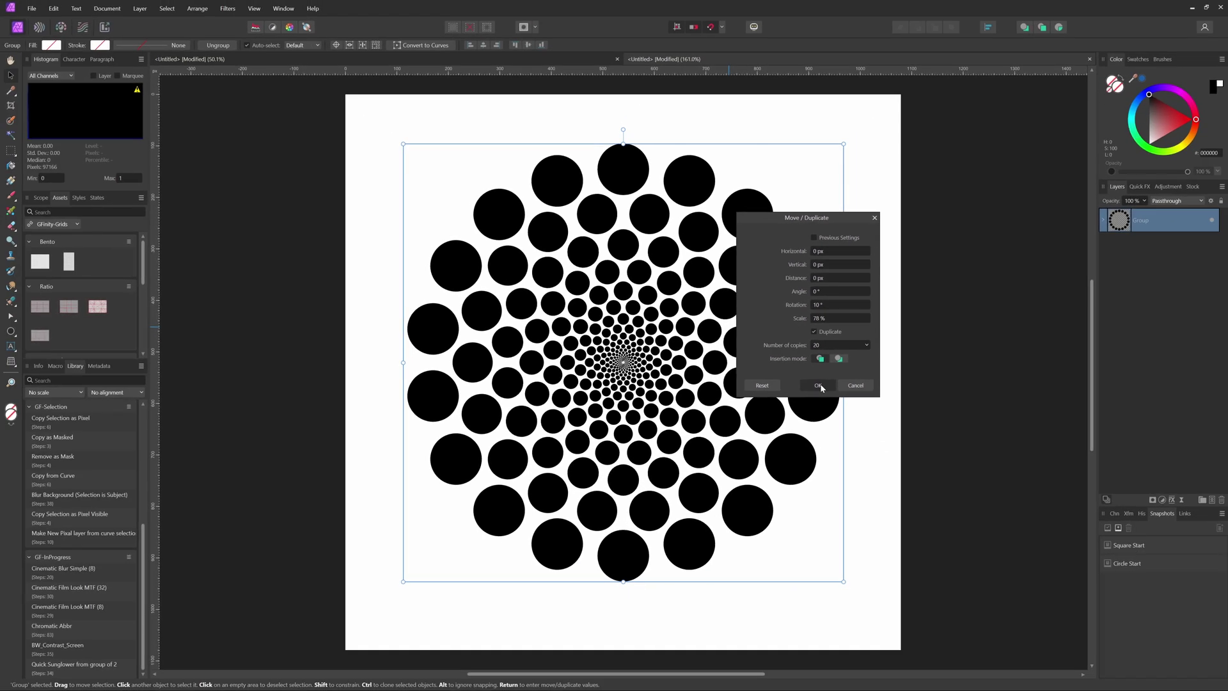
Step: Commit the circle spiral, then duplicate the diamond pair 20 times at 10° rotation
{"action": "left_click", "coordinate": [888, 427]}
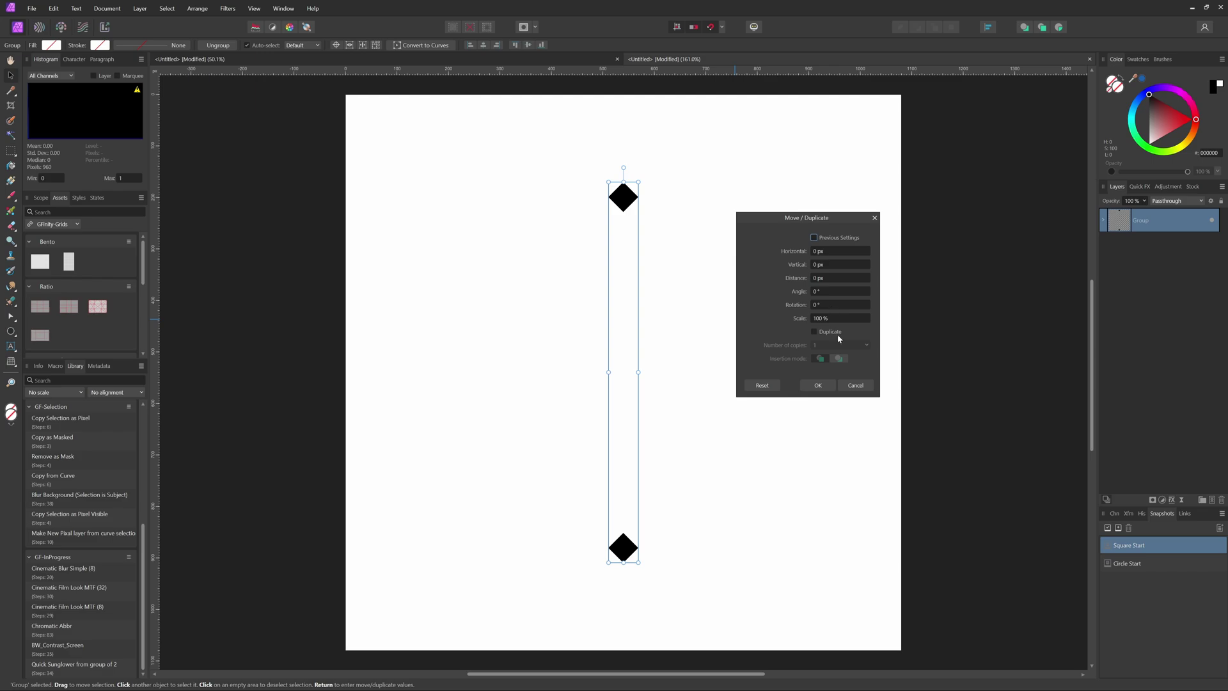
{"action": "left_click", "coordinate": [826, 333]}
{"action": "left_click", "coordinate": [823, 346]}
{"action": "type", "text": "20"}
{"action": "left_click", "coordinate": [825, 305]}
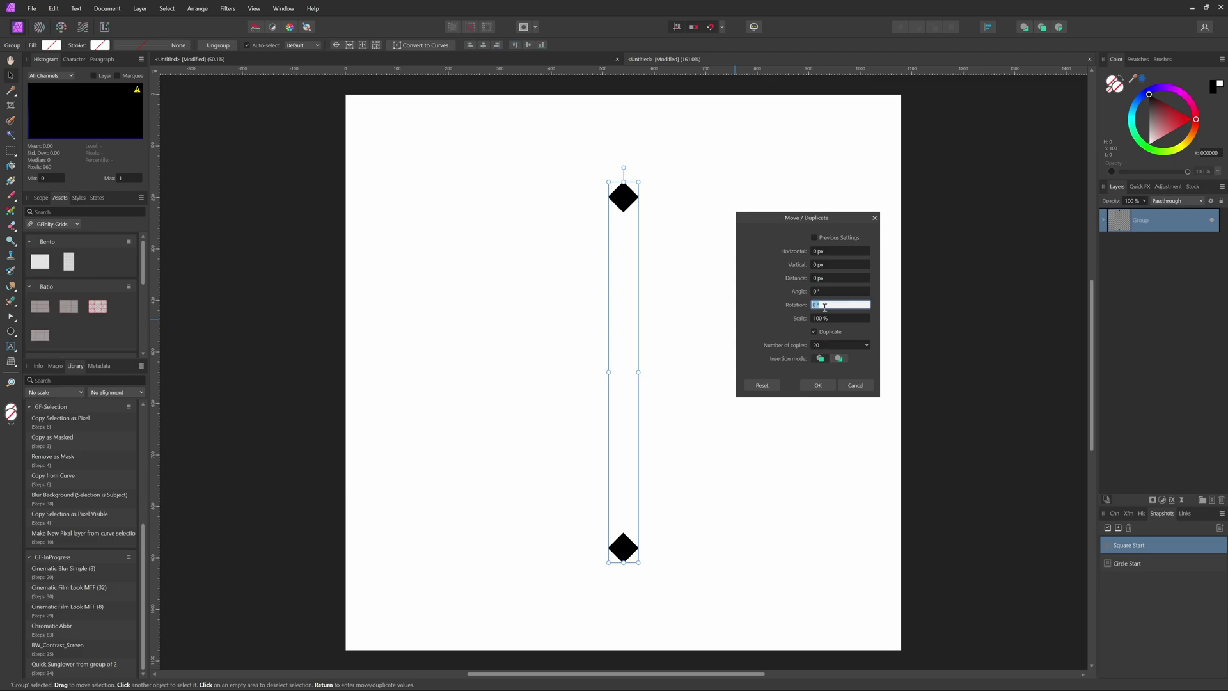
{"action": "type", "text": "10"}
{"action": "key", "text": "Tab"}
{"action": "left_click", "coordinate": [817, 385]}
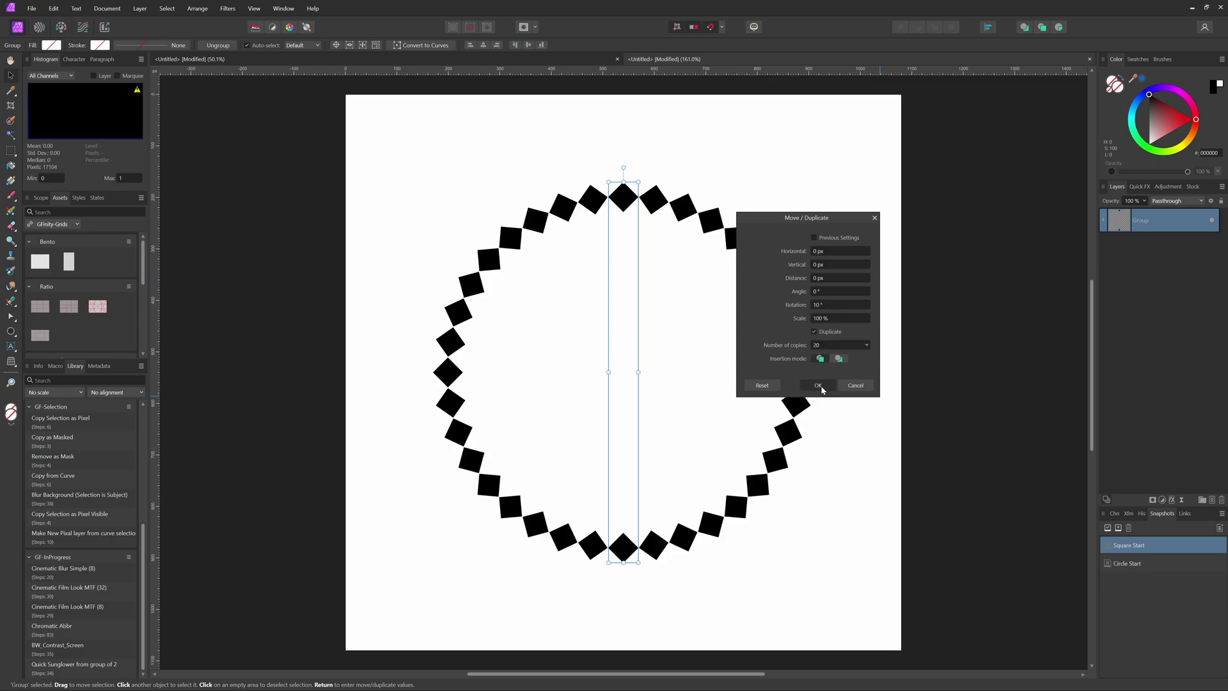
Step: Group the diamond ring and set Move/Duplicate to 80% scale with 20 copies
{"action": "key", "text": "ctrl+g"}
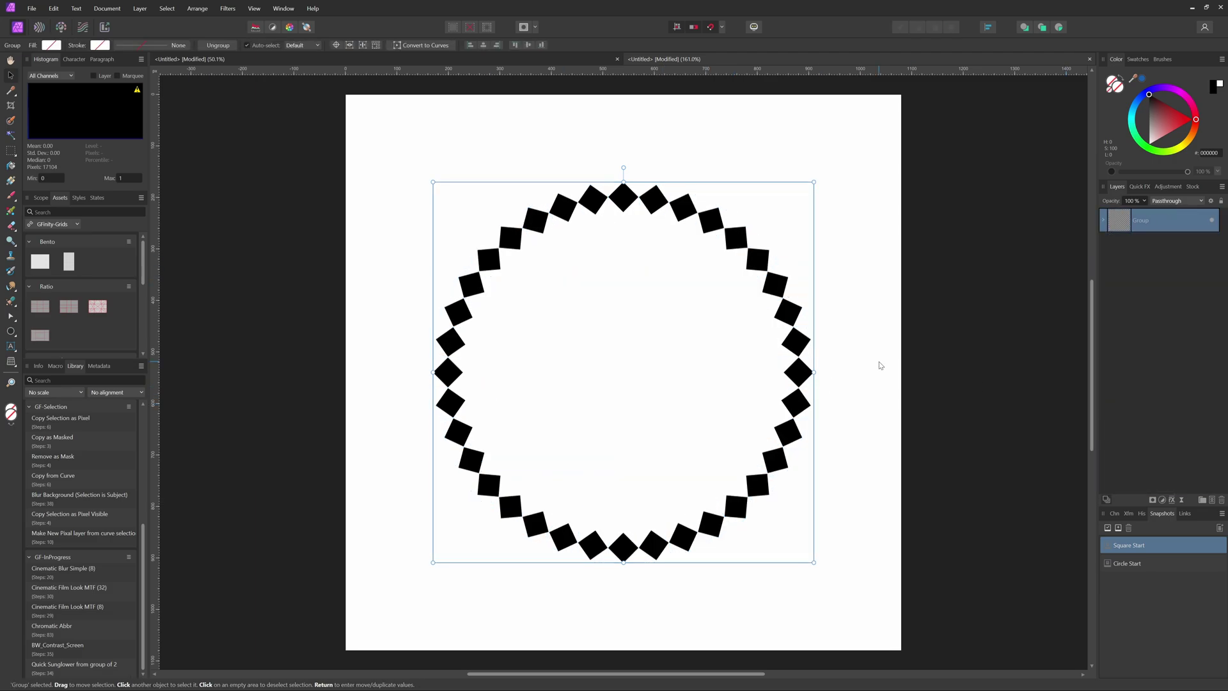
{"action": "key", "text": "Return"}
{"action": "left_click", "coordinate": [826, 318]}
{"action": "type", "text": "80"}
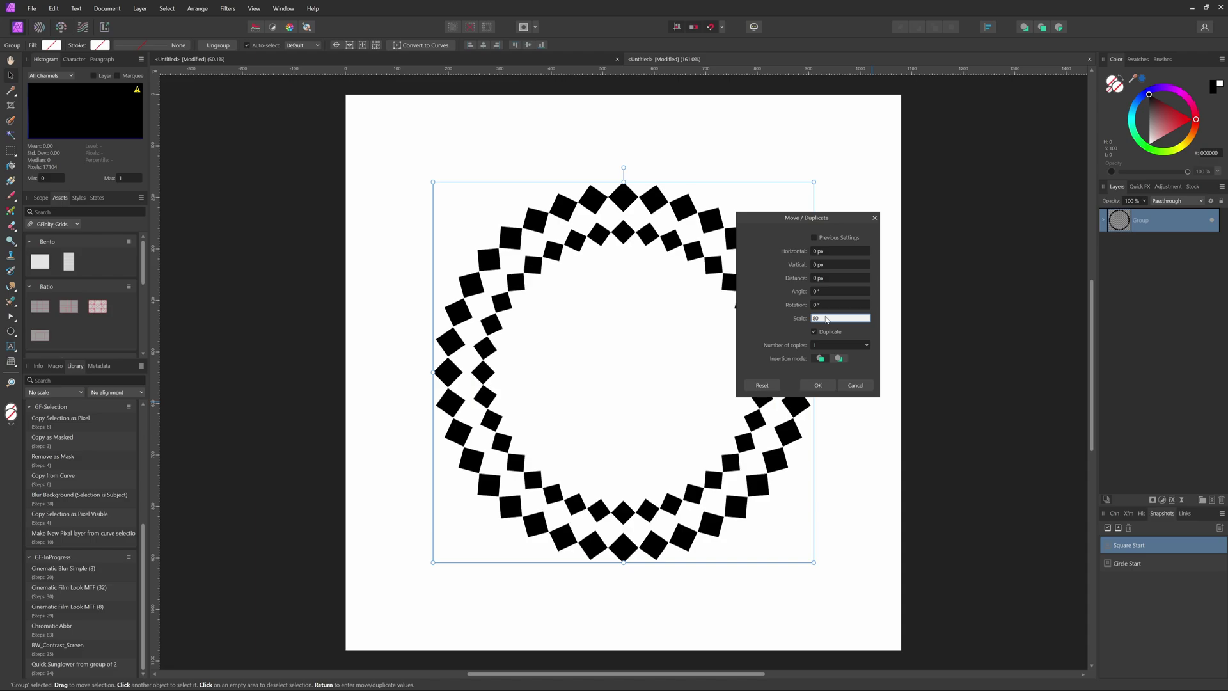
{"action": "key", "text": "Tab"}
{"action": "key", "text": "Tab"}
{"action": "type", "text": "20"}
{"action": "key", "text": "Tab"}
Step: Change the scale to 88% and rotation to 5°, and confirm the diamond swirl
{"action": "left_click", "coordinate": [825, 322]}
{"action": "type", "text": "88"}
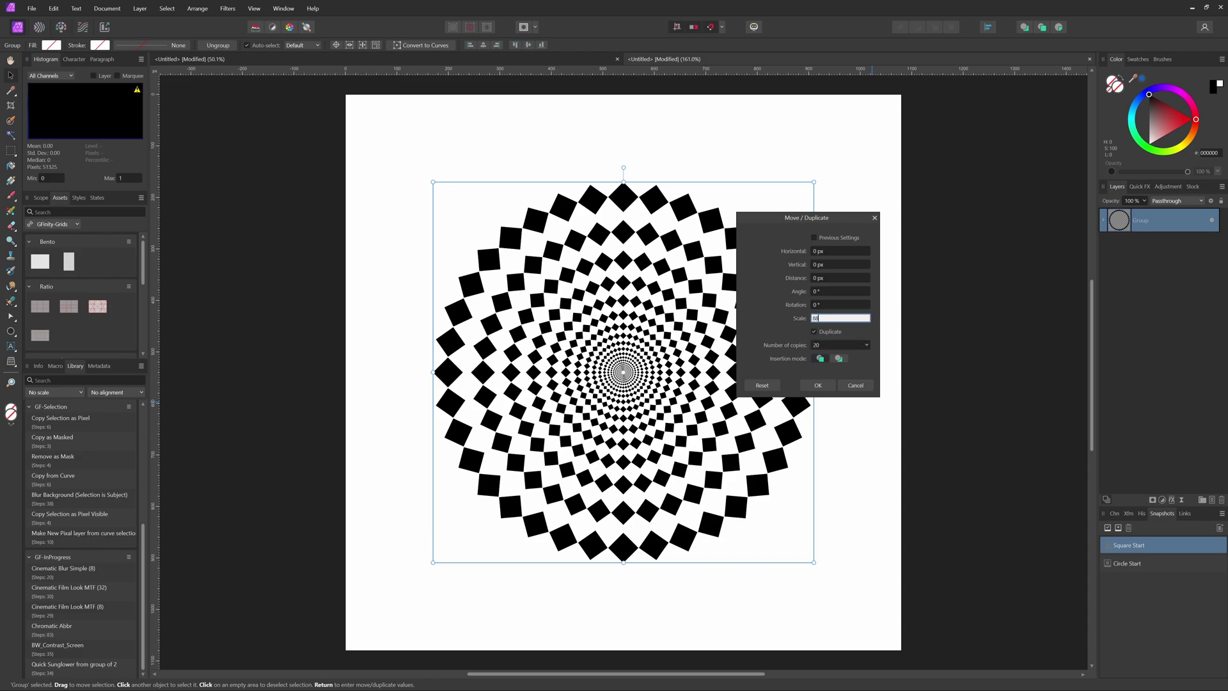
{"action": "key", "text": "Tab"}
{"action": "left_click", "coordinate": [831, 303]}
{"action": "type", "text": "5"}
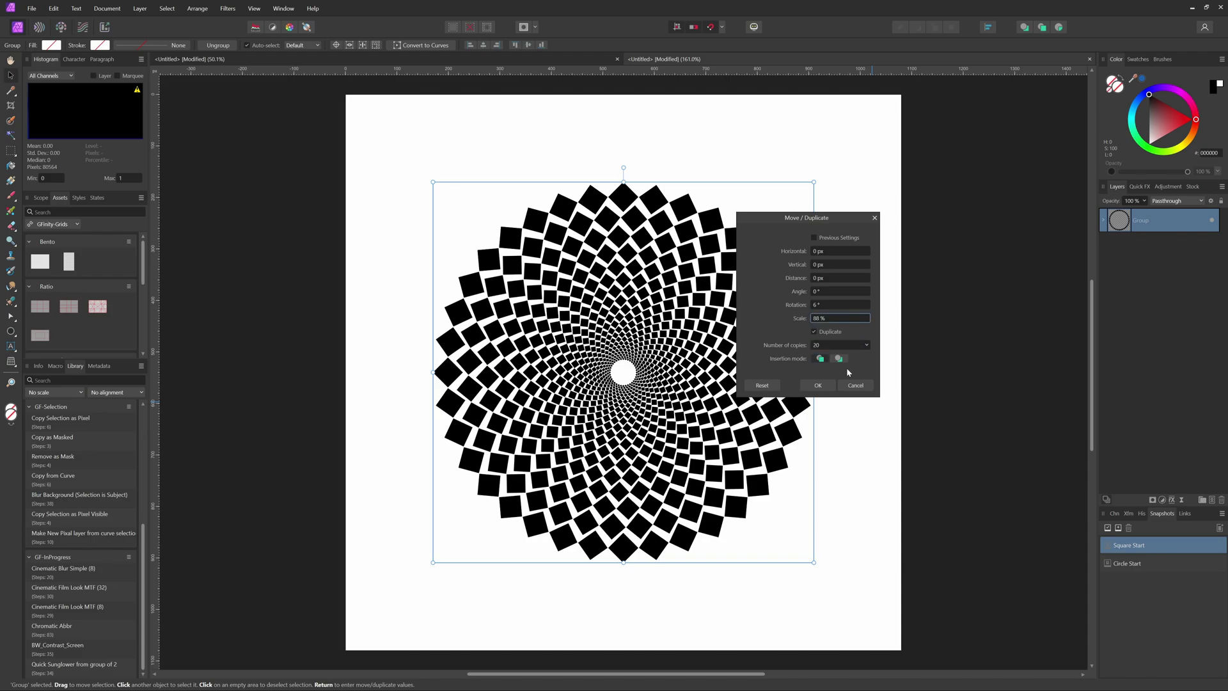
{"action": "key", "text": "Tab"}
{"action": "left_click", "coordinate": [821, 385]}
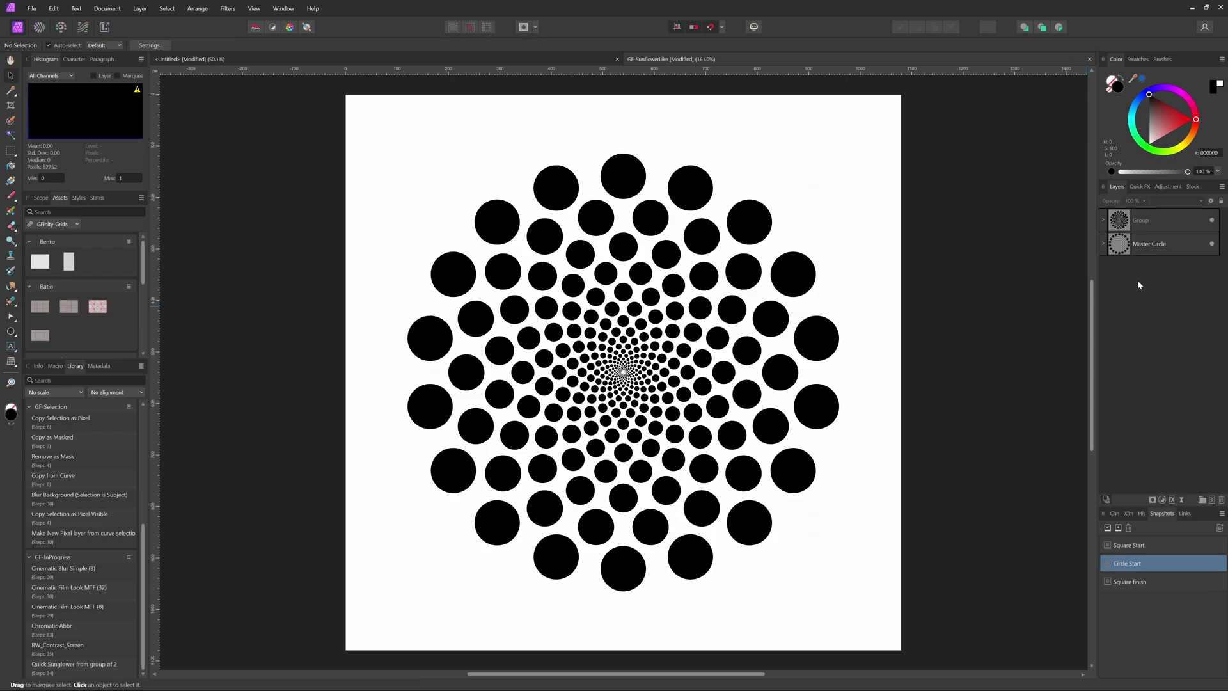
Step: Shrink the circle spiral group with the Master Circle and centre it on the page
{"action": "left_click", "coordinate": [1125, 223]}
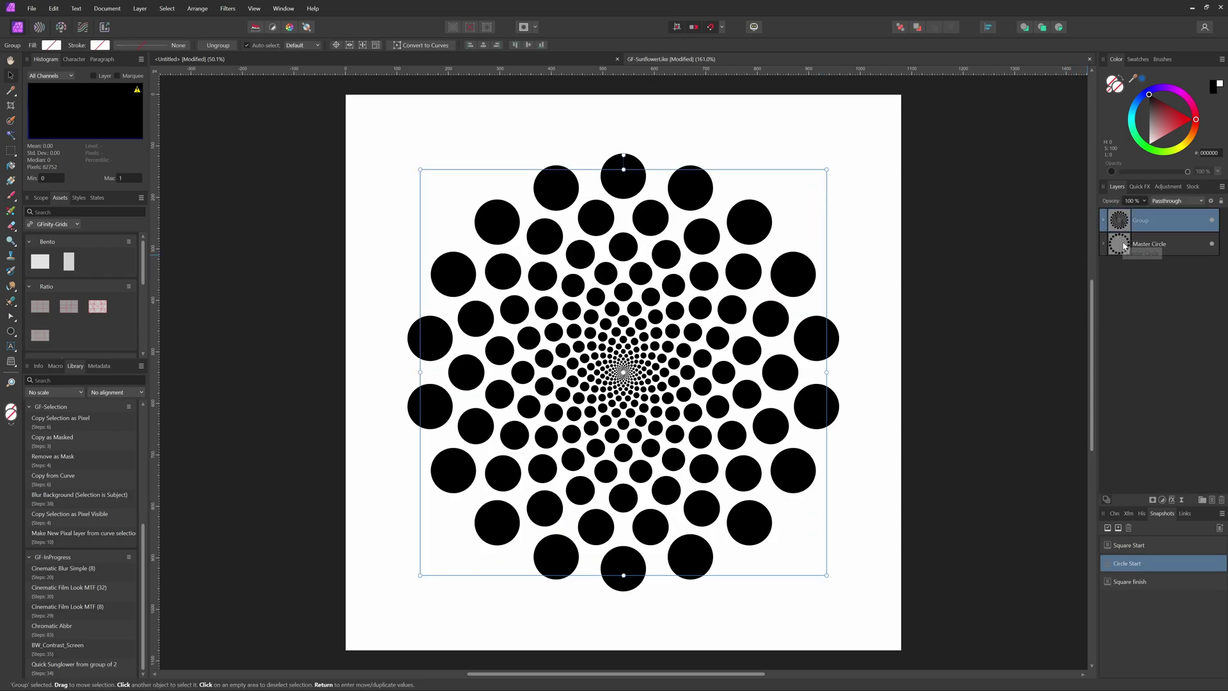
{"action": "left_click", "coordinate": [1124, 246], "text": "shift"}
{"action": "left_click_drag", "start_coordinate": [839, 591], "coordinate": [730, 468]}
{"action": "left_click_drag", "start_coordinate": [612, 349], "coordinate": [624, 372]}
Step: Set up Move/Duplicate on the Master Circle with 120% scale and 20 copies
{"action": "left_click", "coordinate": [1135, 253]}
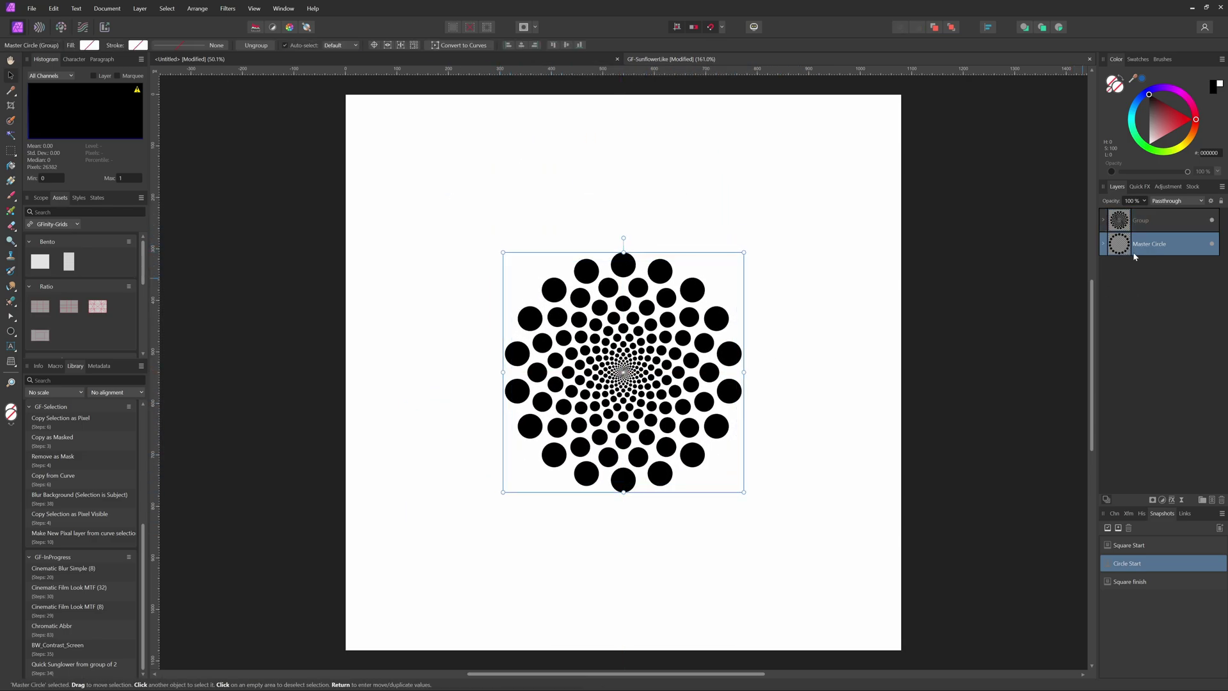
{"action": "key", "text": "Return"}
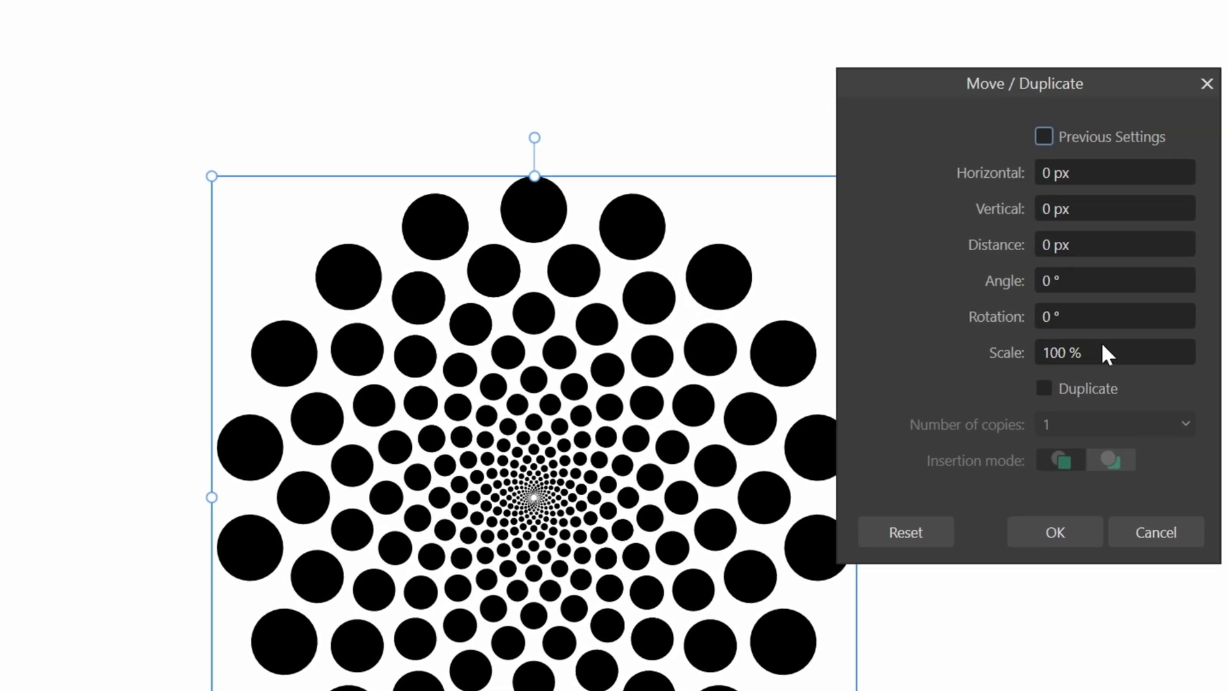
{"action": "left_click", "coordinate": [1090, 387]}
{"action": "left_click", "coordinate": [1092, 348]}
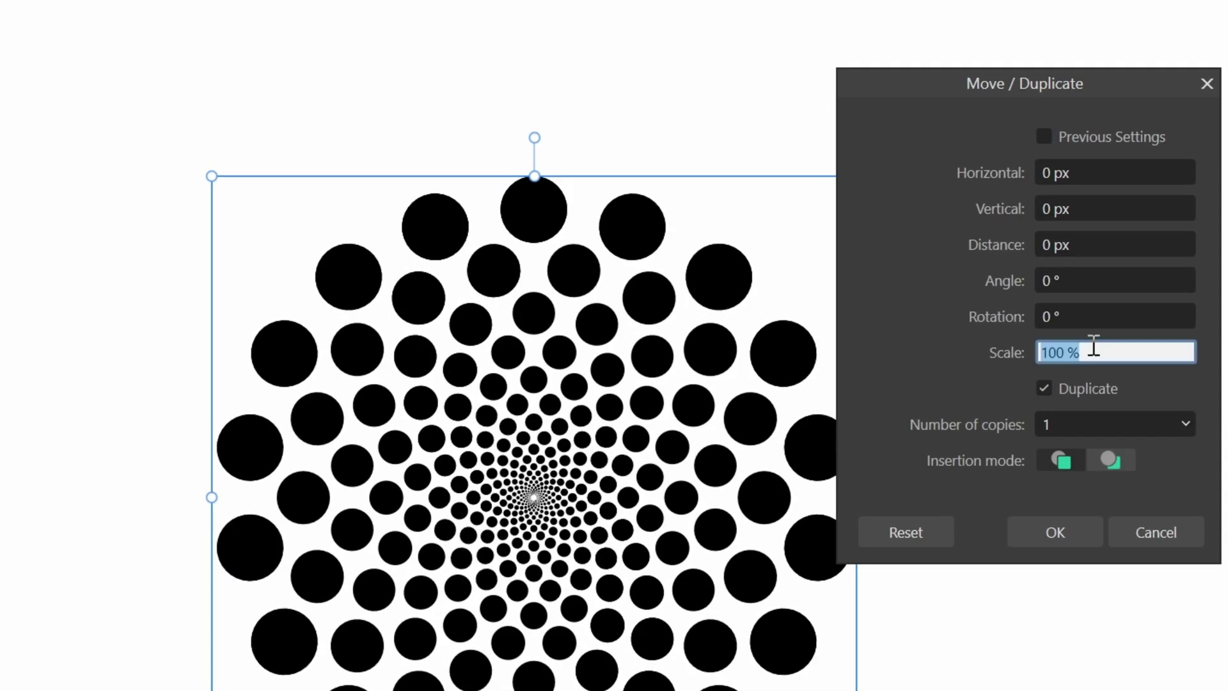
{"action": "type", "text": "120"}
{"action": "key", "text": "Tab"}
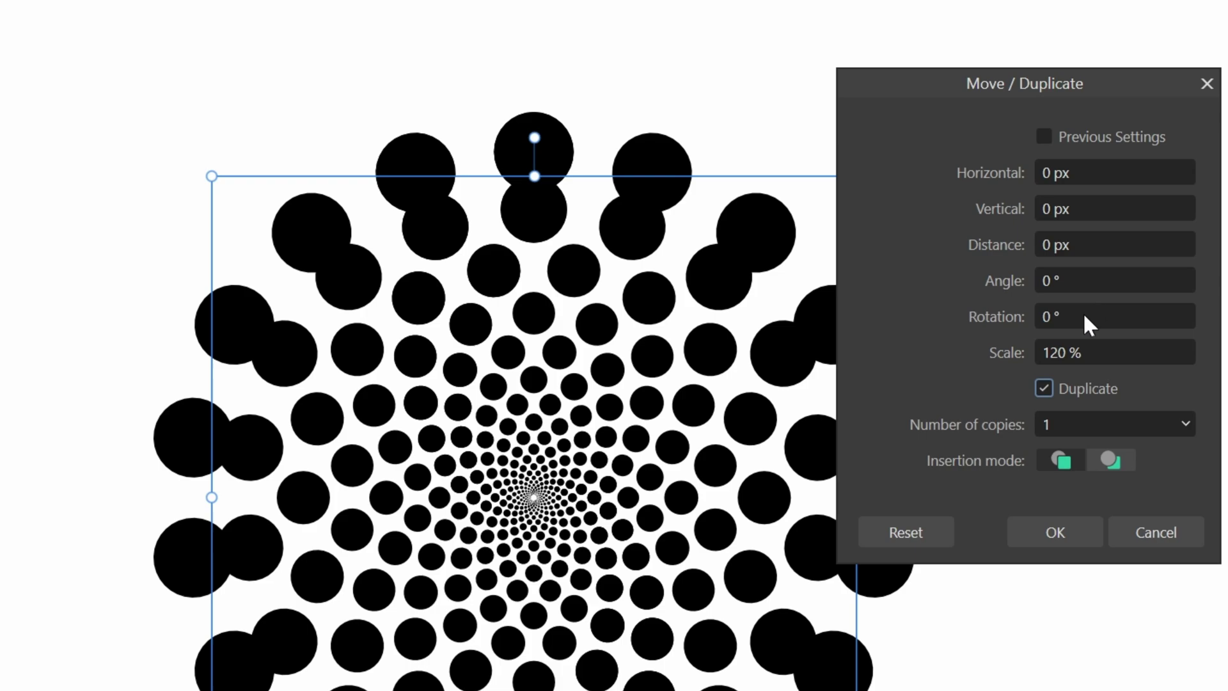
{"action": "left_click", "coordinate": [1085, 316]}
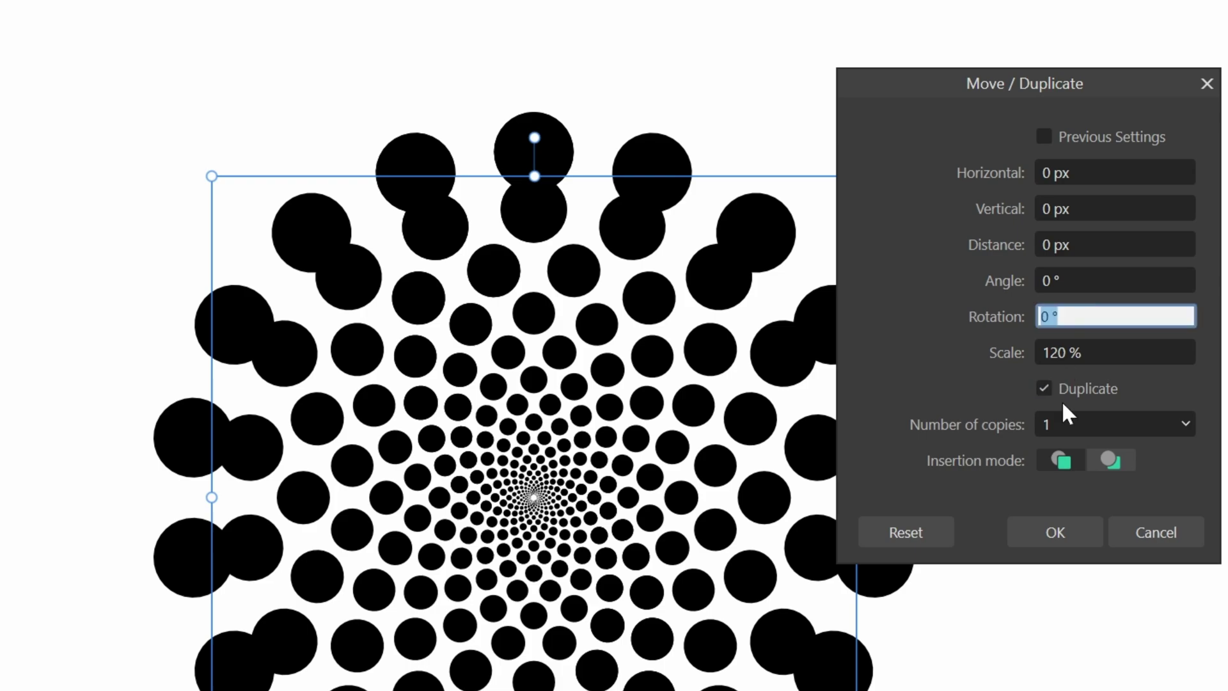
{"action": "left_click", "coordinate": [1095, 420]}
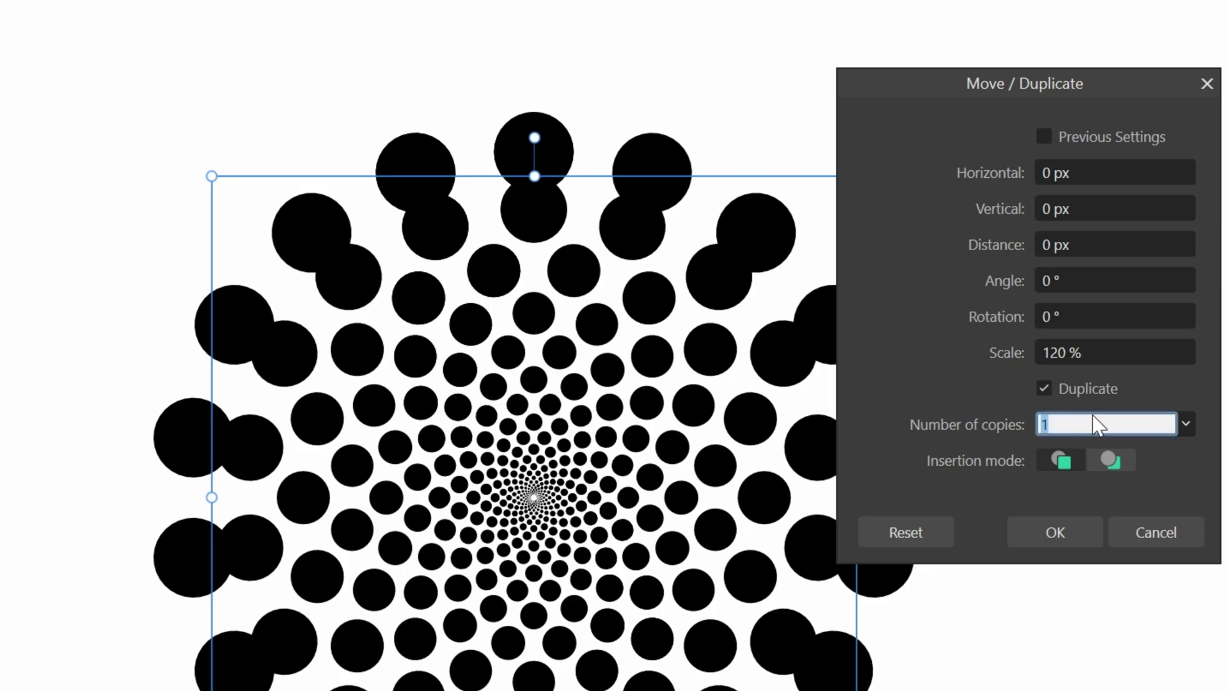
{"action": "type", "text": "20"}
{"action": "key", "text": "Tab"}
Step: Reduce copies to 6 and try rotations of 12°, -12°, 8° and 30°
{"action": "left_click", "coordinate": [1103, 423]}
{"action": "type", "text": "6"}
{"action": "left_click", "coordinate": [1098, 316]}
{"action": "type", "text": "12"}
{"action": "key", "text": "Tab"}
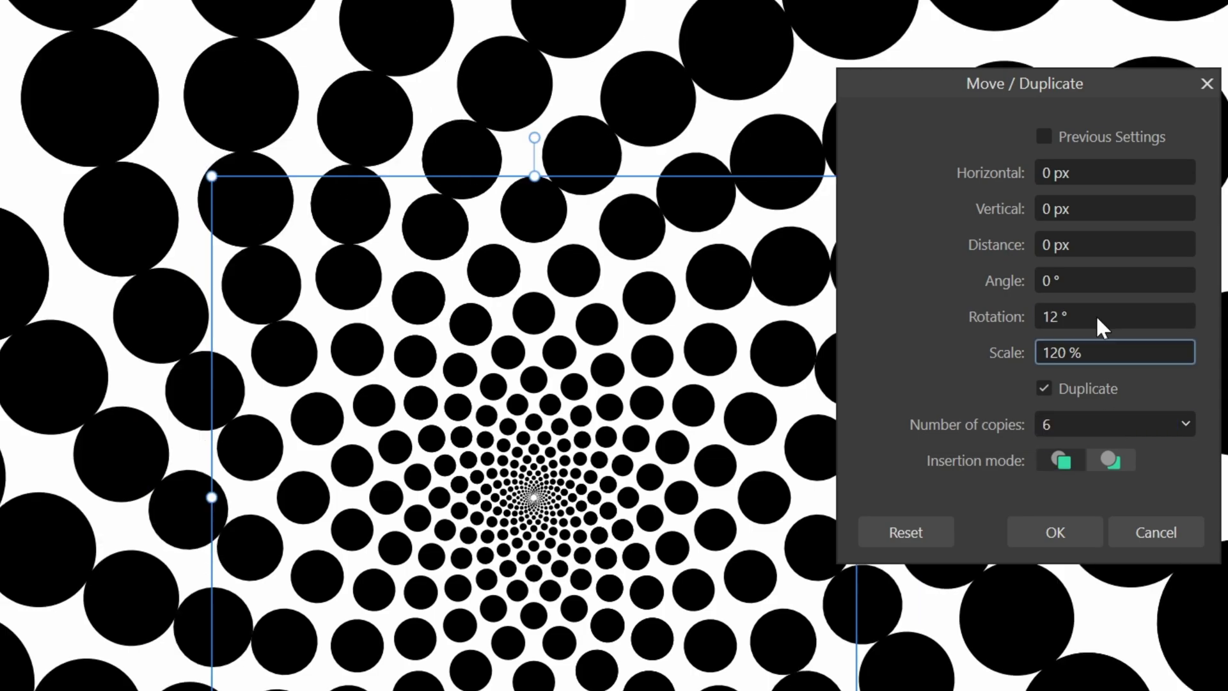
{"action": "left_click", "coordinate": [1096, 314]}
{"action": "type", "text": "-12"}
{"action": "key", "text": "Tab"}
{"action": "left_click", "coordinate": [1096, 314]}
{"action": "type", "text": "8"}
{"action": "key", "text": "Tab"}
{"action": "left_click", "coordinate": [1095, 314]}
{"action": "type", "text": "30"}
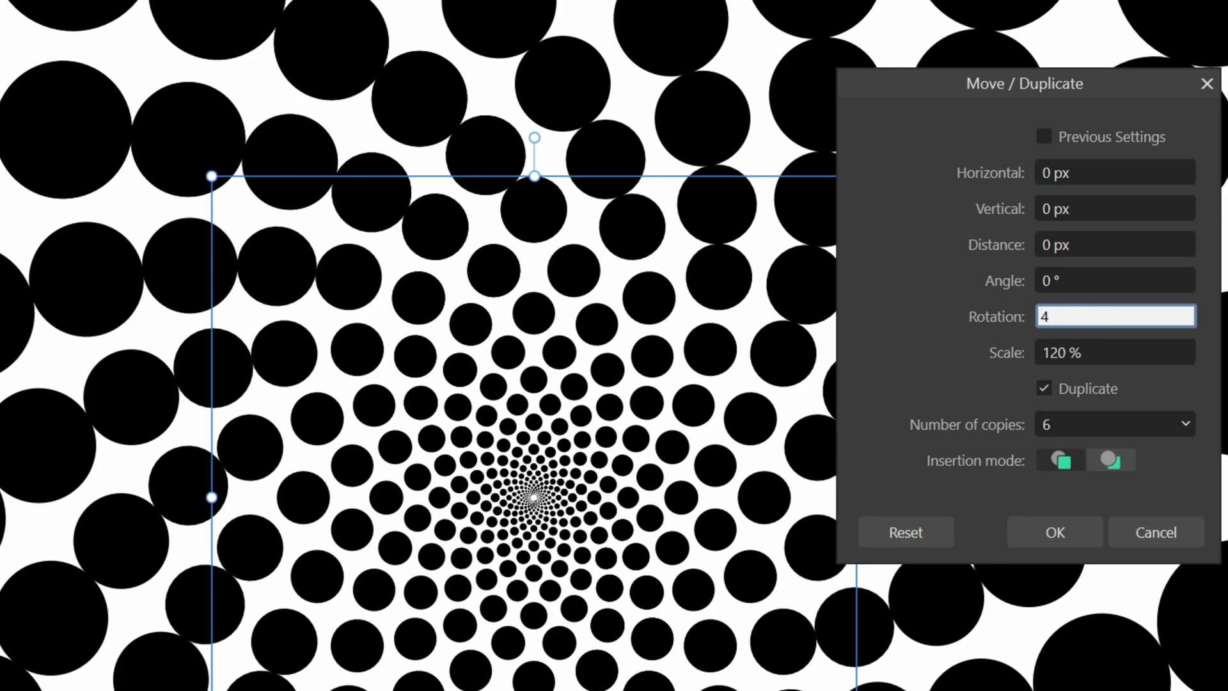
{"action": "key", "text": "Tab"}
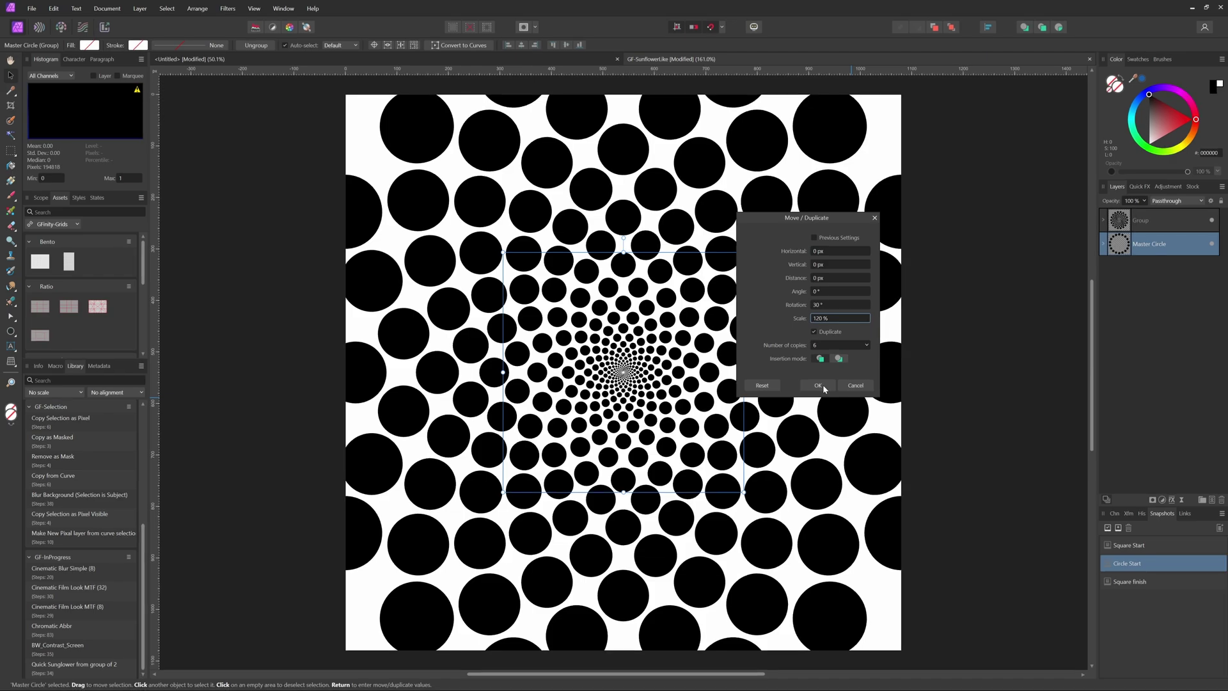
Step: Settle on 30° rotation after trying 20° and 24°, confirm, and deselect
{"action": "left_click", "coordinate": [848, 305]}
{"action": "type", "text": "20"}
{"action": "key", "text": "Tab"}
{"action": "left_click", "coordinate": [849, 306]}
{"action": "type", "text": "24"}
{"action": "key", "text": "Tab"}
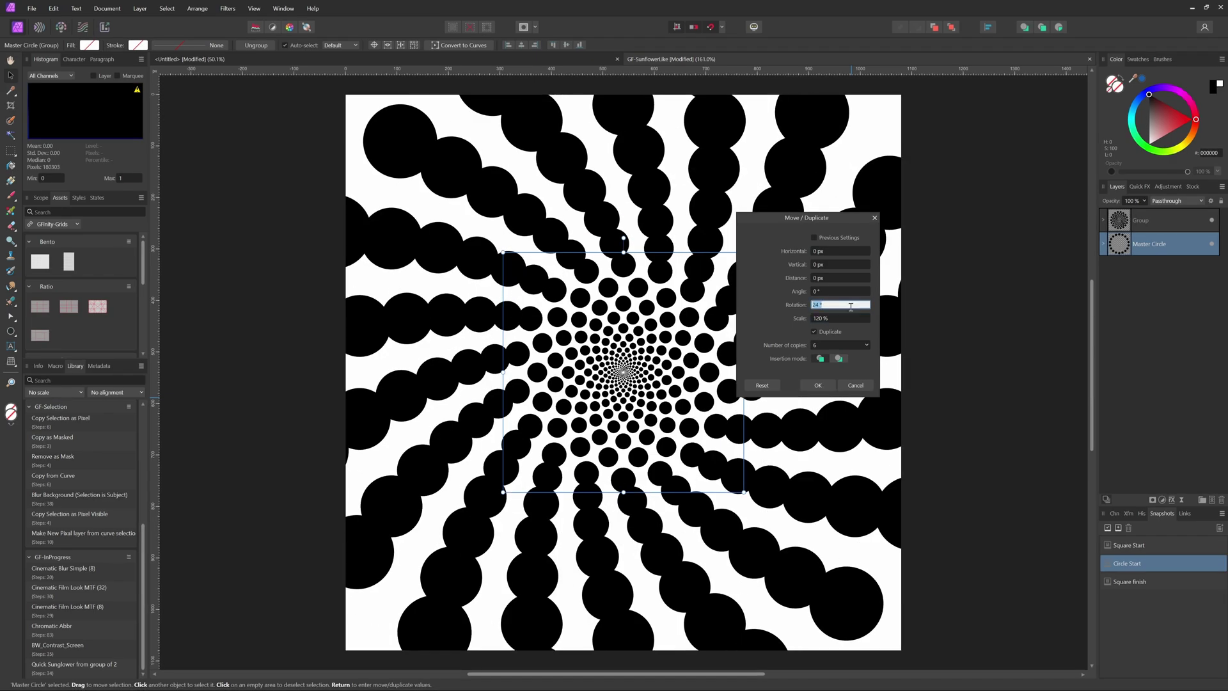
{"action": "left_click", "coordinate": [849, 305]}
{"action": "type", "text": "30"}
{"action": "key", "text": "Tab"}
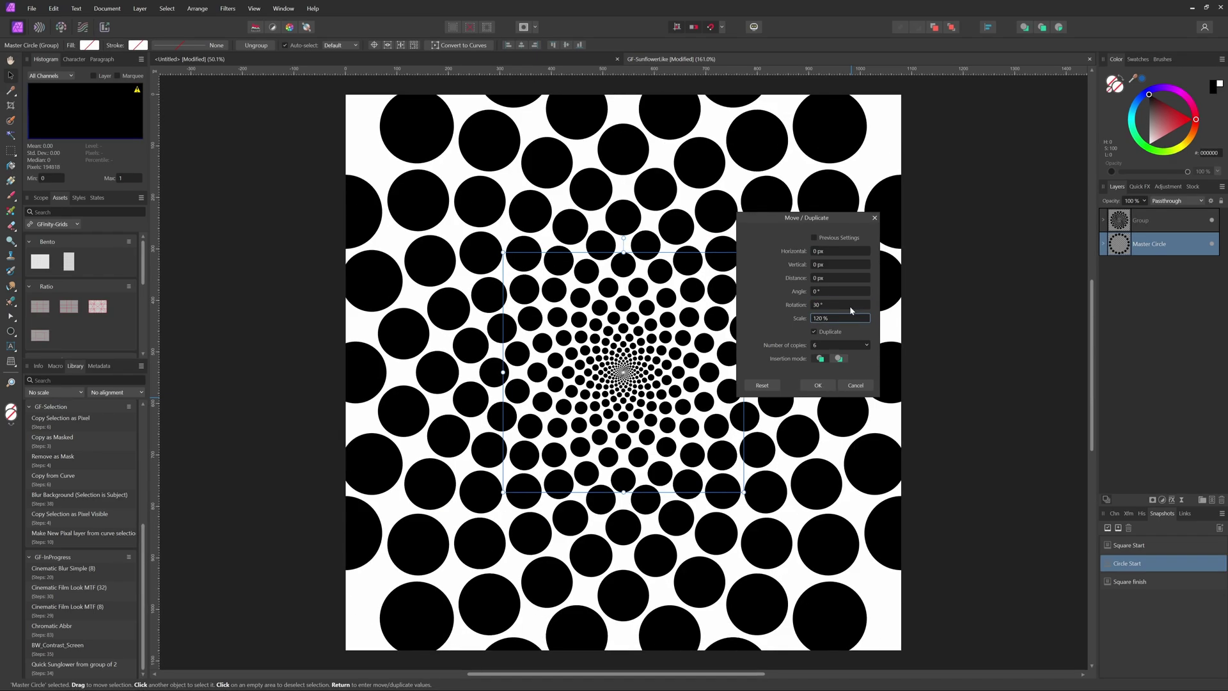
{"action": "left_click", "coordinate": [819, 386]}
{"action": "left_click", "coordinate": [977, 410]}
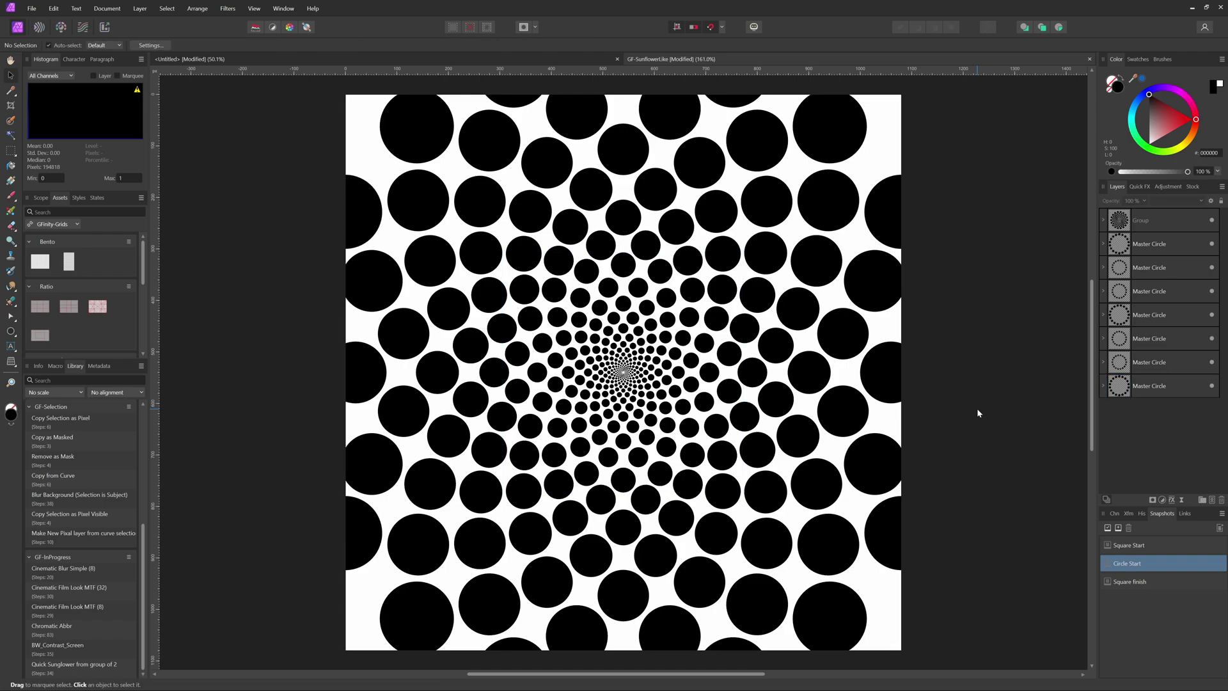